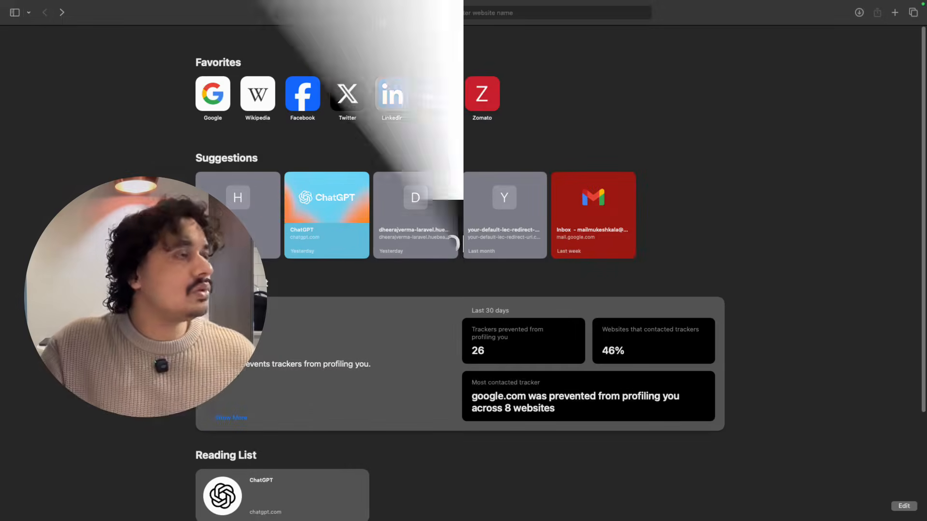
Go to cloud.uipath.com and choose to sign in to UiPath with another account
click(381, 15)
text(cloud.uipath.com/)
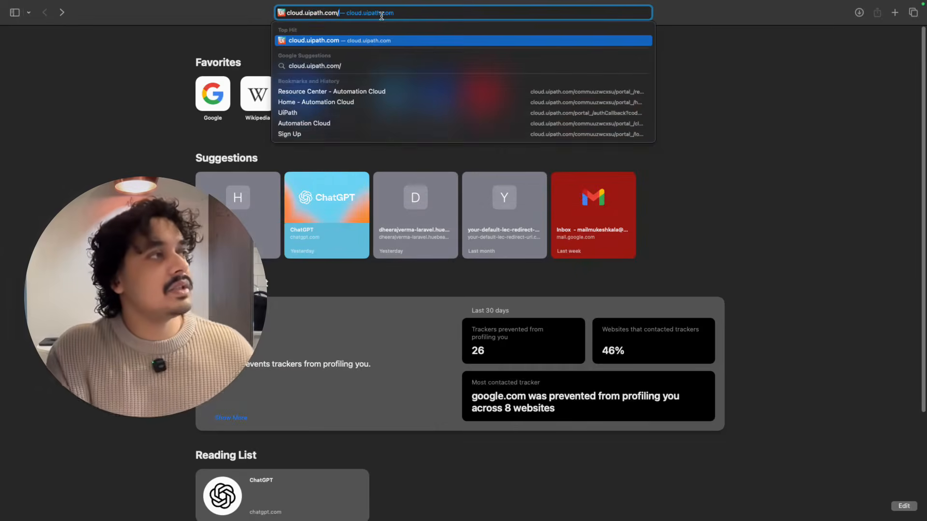
key(Return)
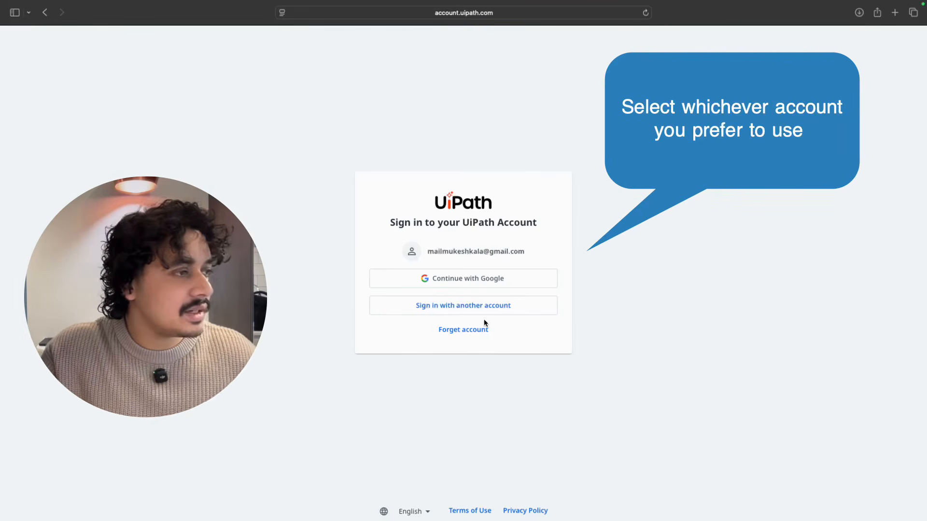
click(469, 310)
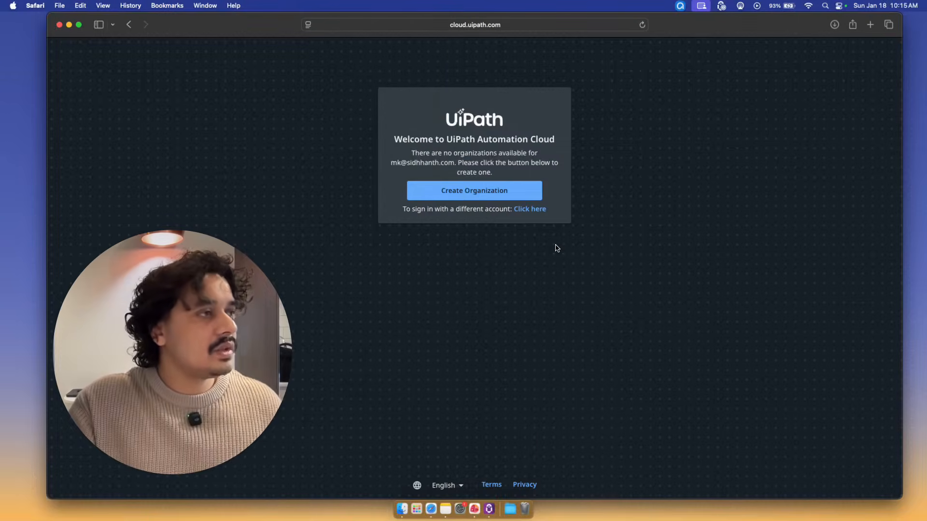
Start a new organization and submit the profile with country United Kingdom, business name SDNT, job title Manager and product information messages enabled
click(485, 194)
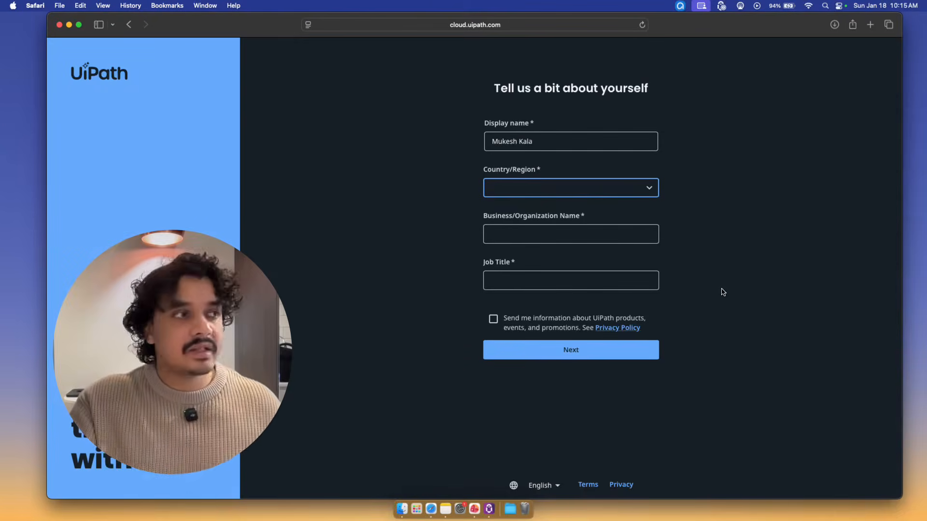
click(562, 194)
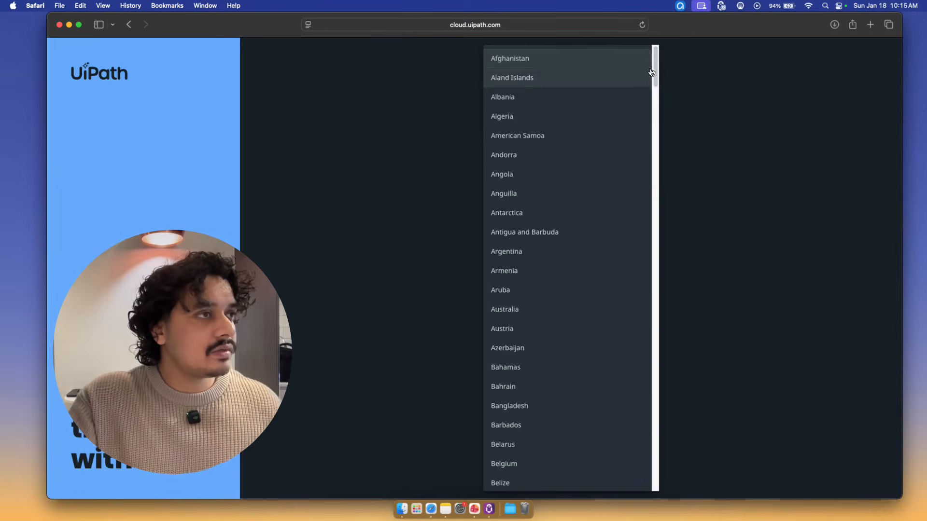
drag(655, 71, 629, 482)
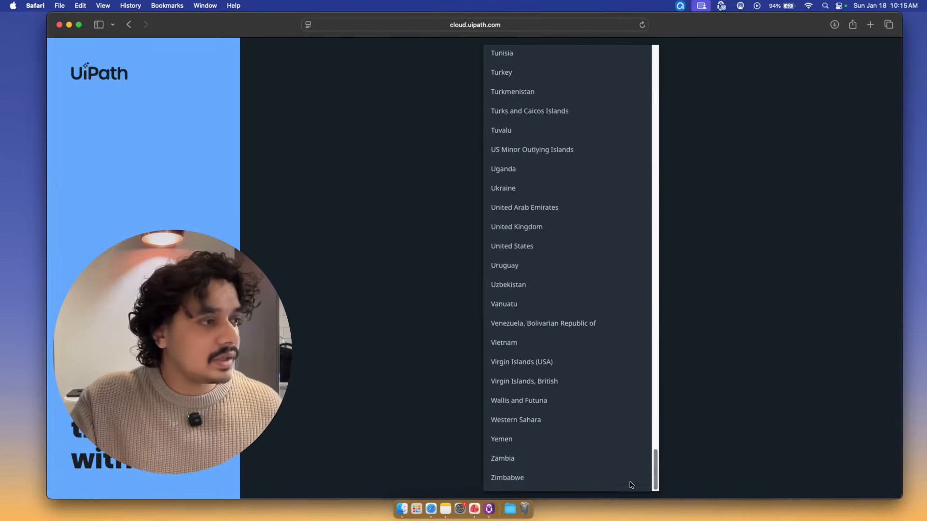
click(528, 228)
click(546, 233)
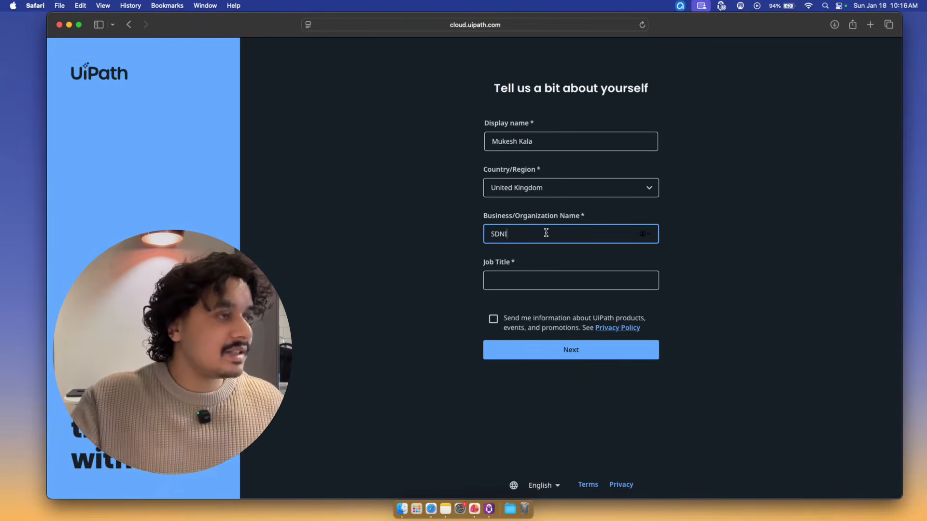
click(583, 287)
text(Manager)
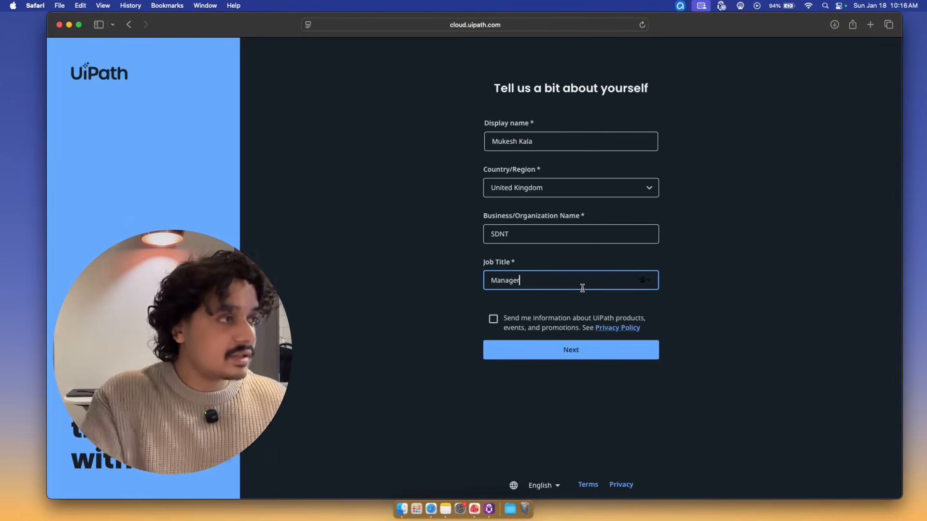
click(493, 319)
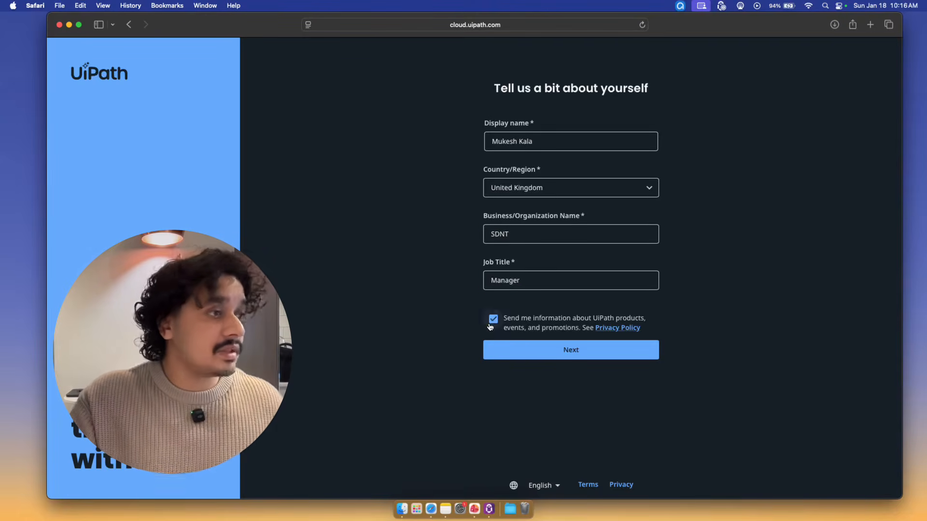
click(583, 356)
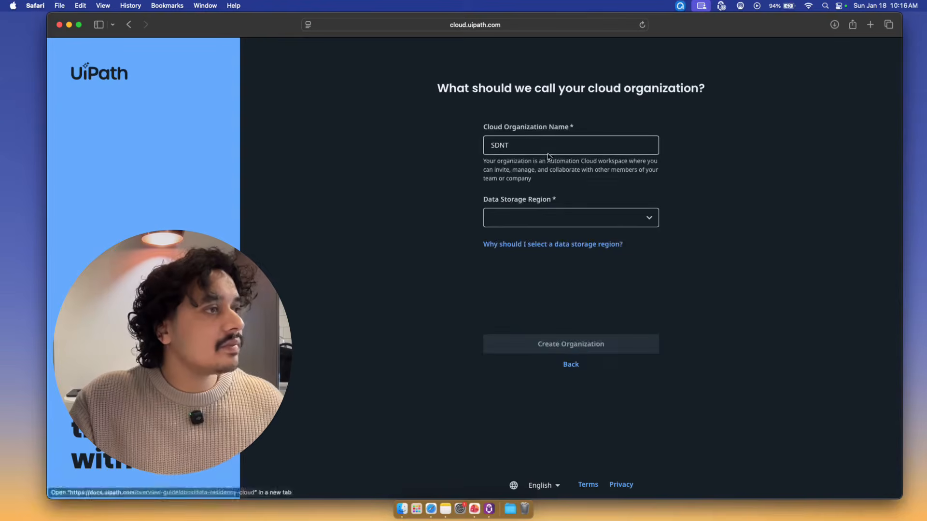
Create the SDNT cloud organization with Europe as its data storage region
click(553, 223)
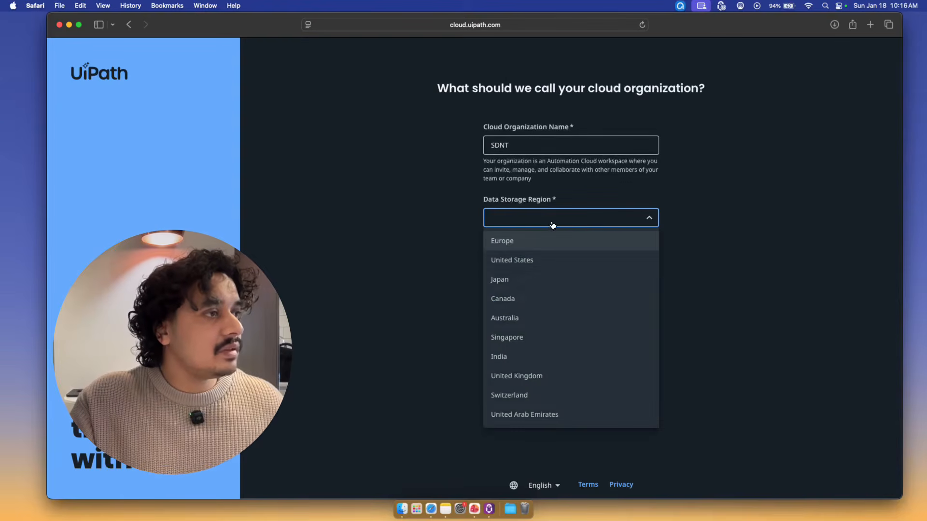
click(522, 242)
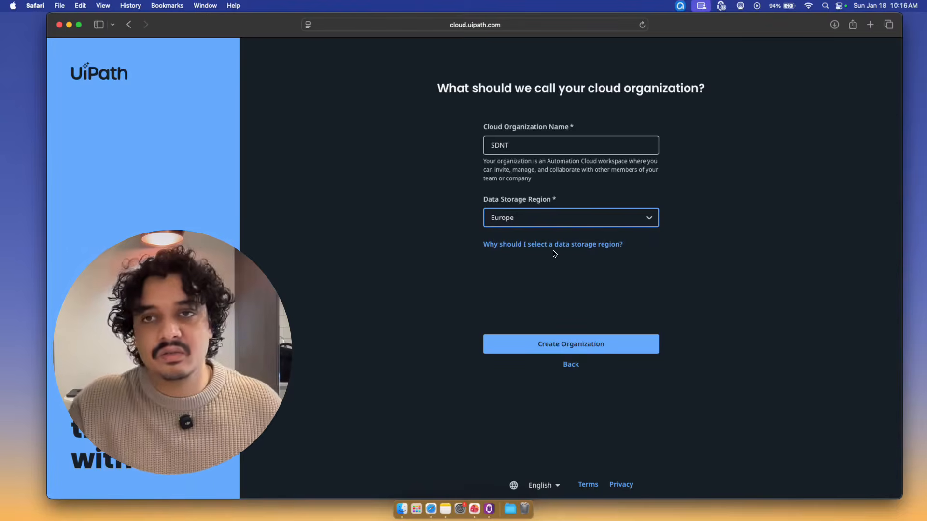
click(559, 346)
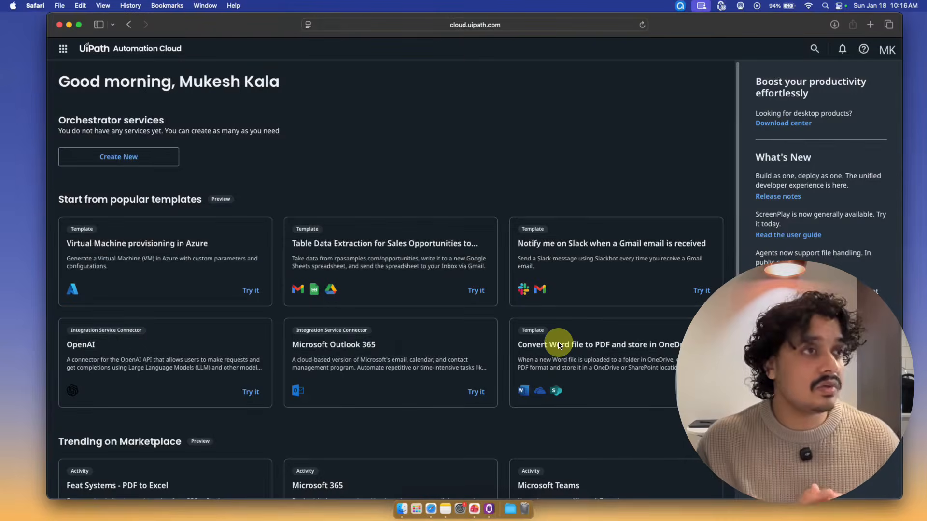
Install UiPath Assistant from the download center into the Applications folder and launch it, allowing the downloaded app to open
click(773, 125)
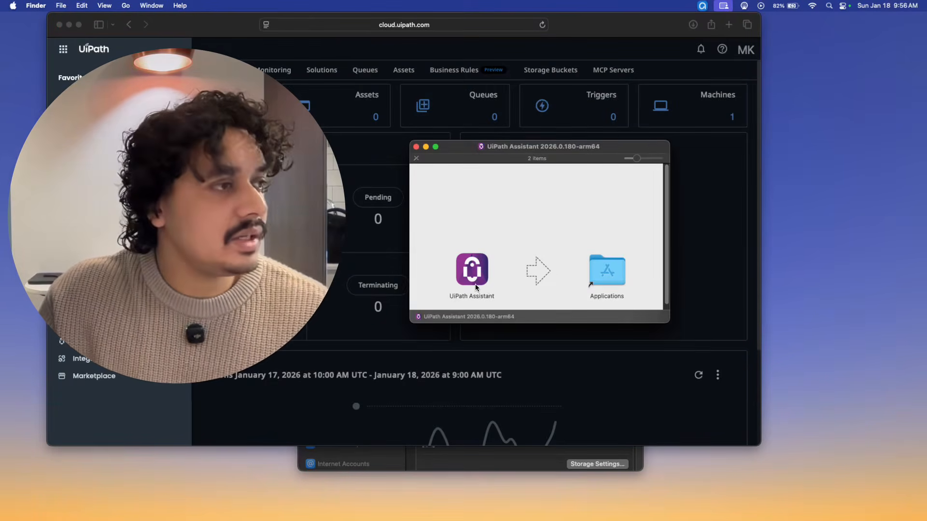
drag(475, 284, 604, 278)
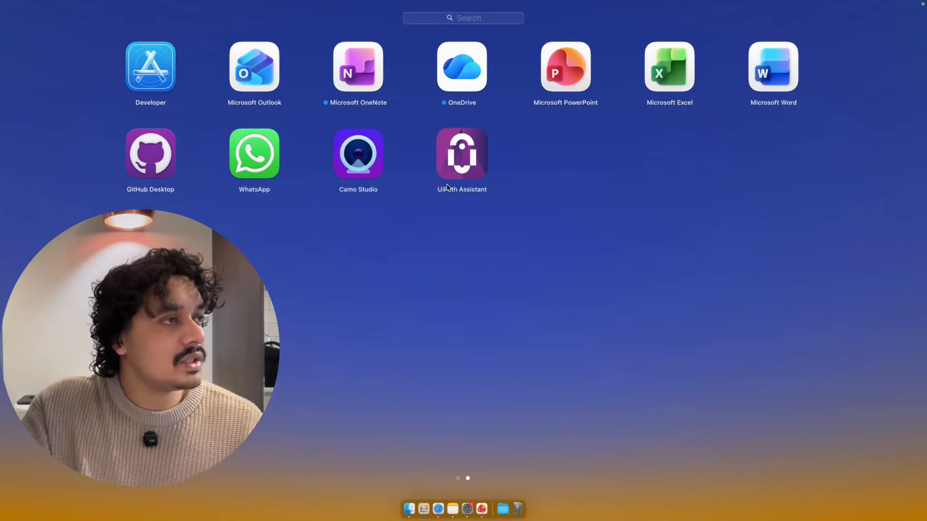
click(460, 168)
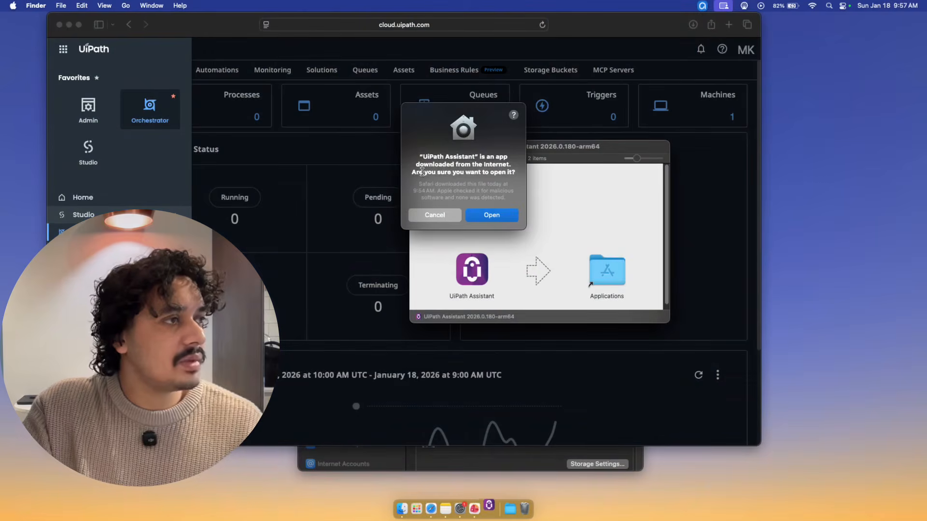
click(489, 215)
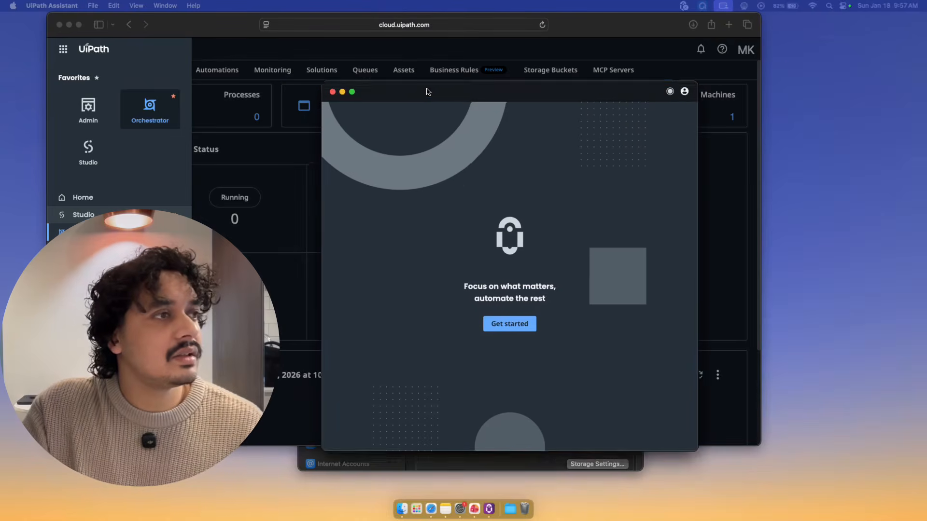
Move the UiPath Assistant window off the installer disk image window and close the installer window
drag(427, 92, 251, 54)
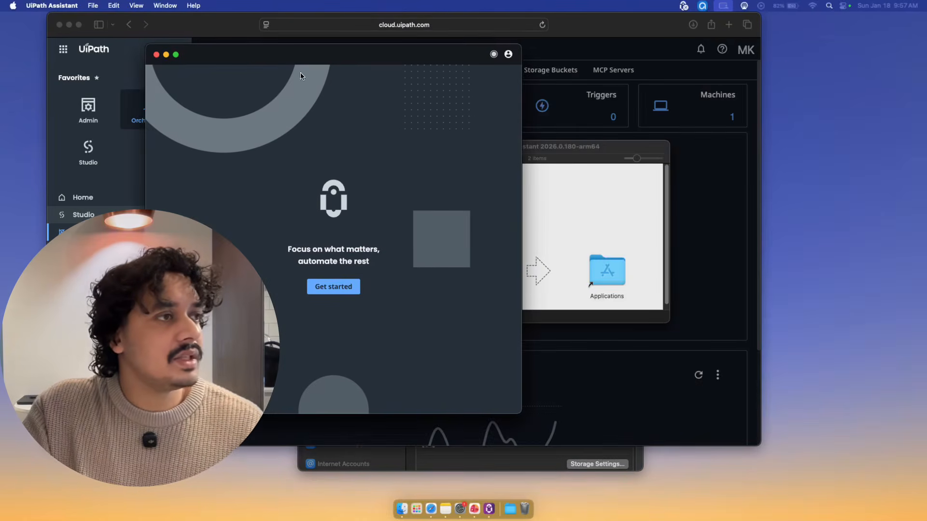
click(599, 142)
click(417, 149)
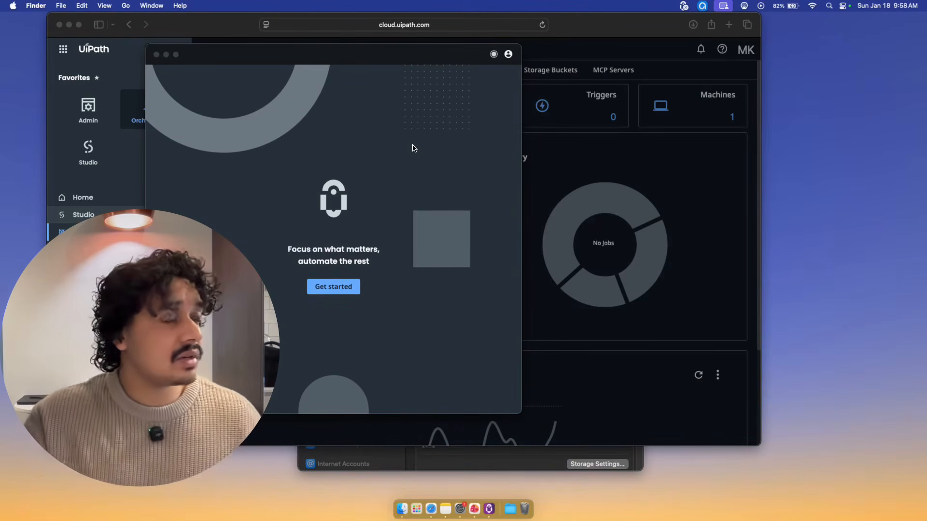
Get started with UiPath Assistant by signing in through the browser, allowing the website to open the Assistant
click(494, 57)
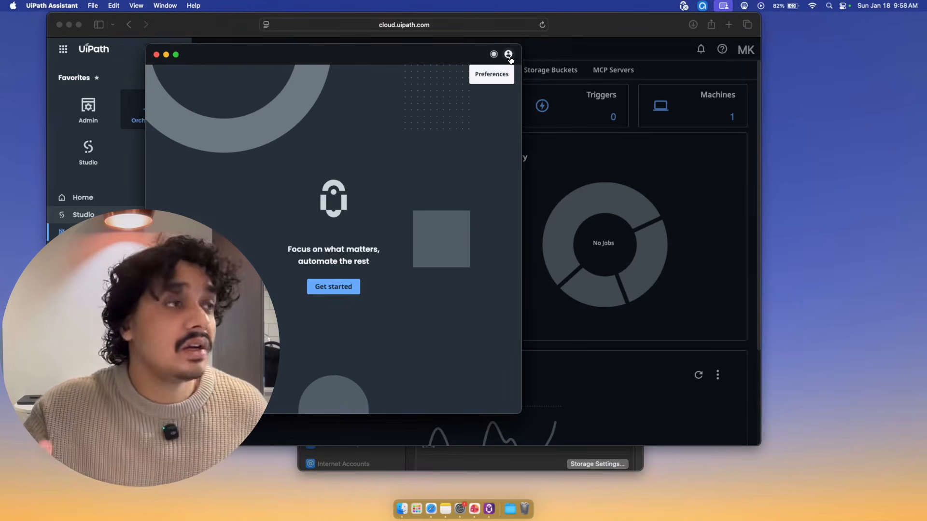
click(331, 287)
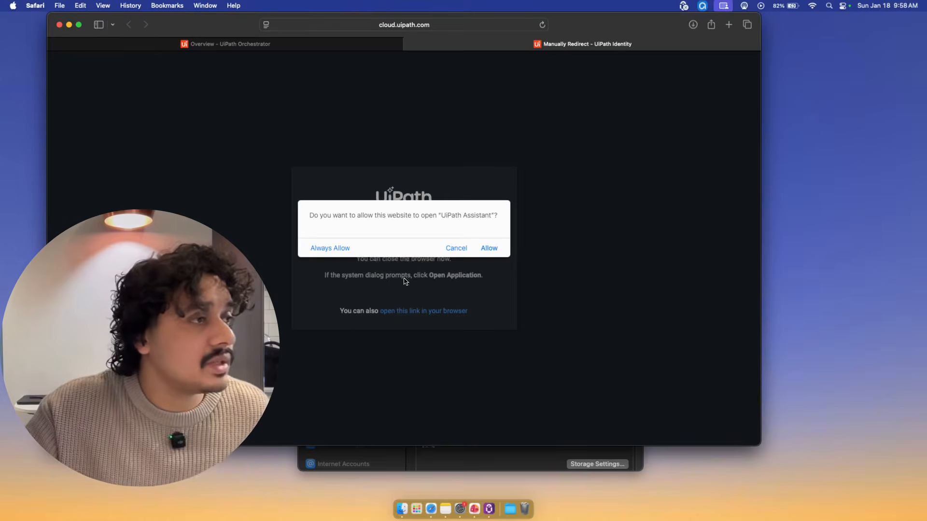
click(488, 249)
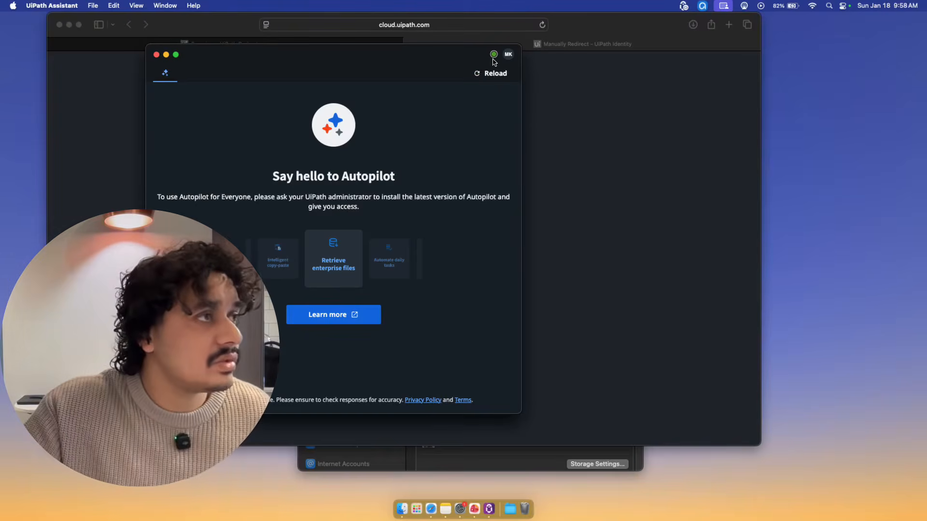
Check the signed-in organization and tenant, and the Orchestrator connection status in the Assistant's preferences
click(508, 54)
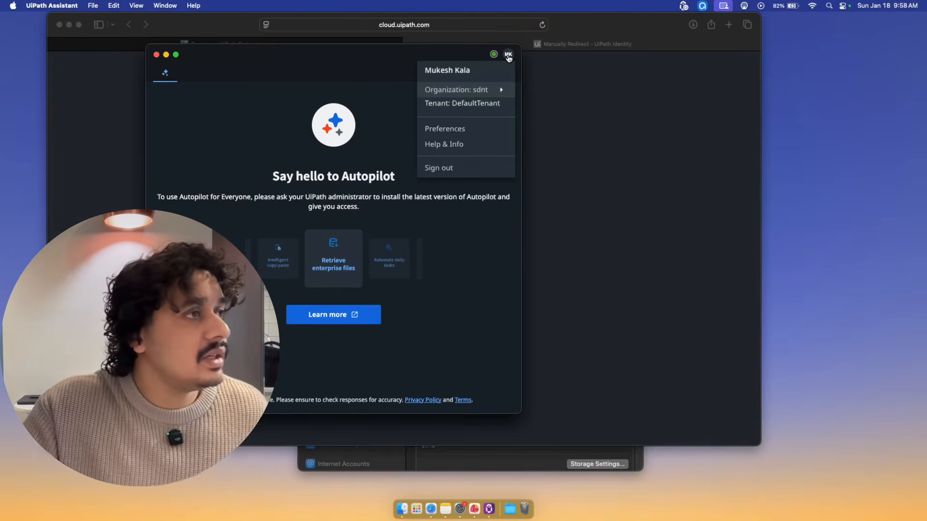
mouse_move(492, 95)
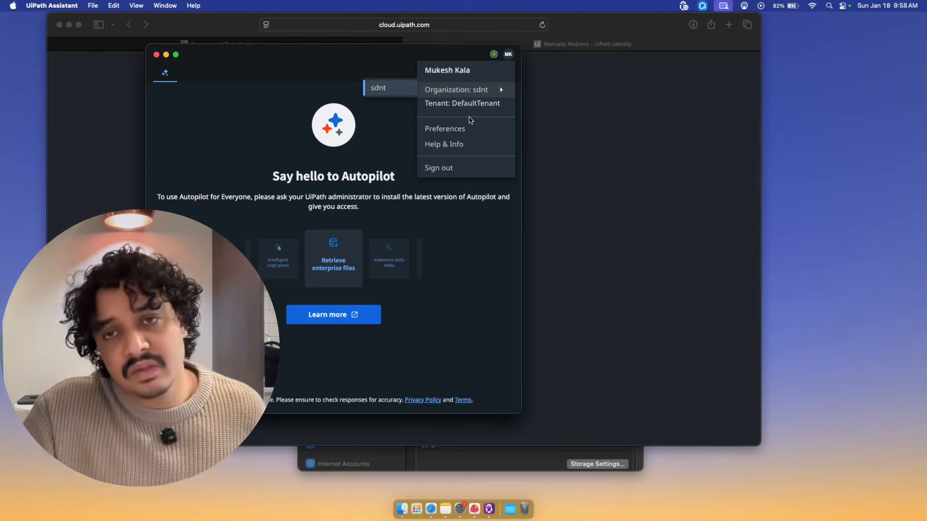
click(452, 129)
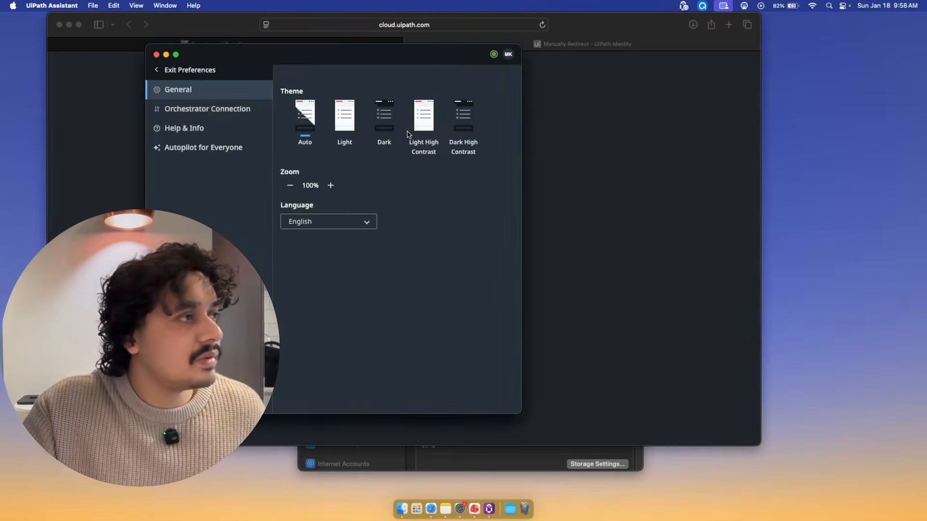
click(223, 110)
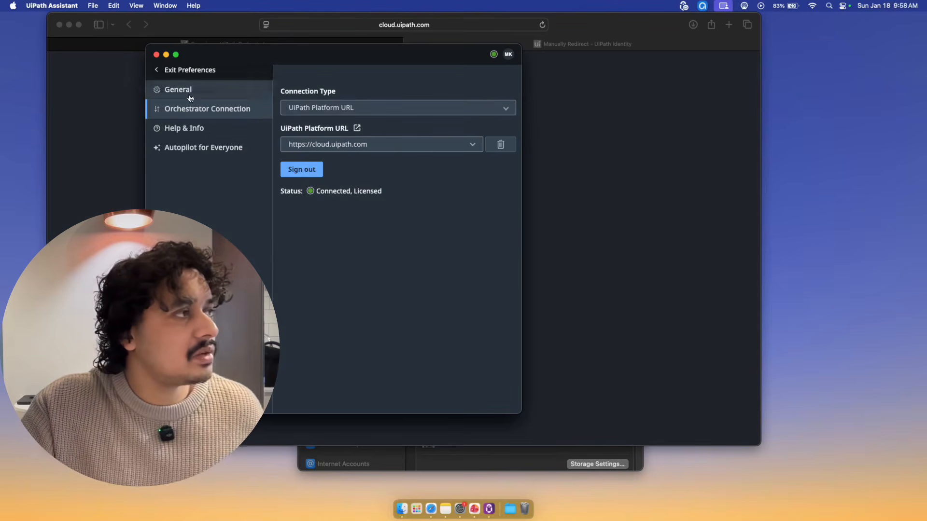
click(157, 71)
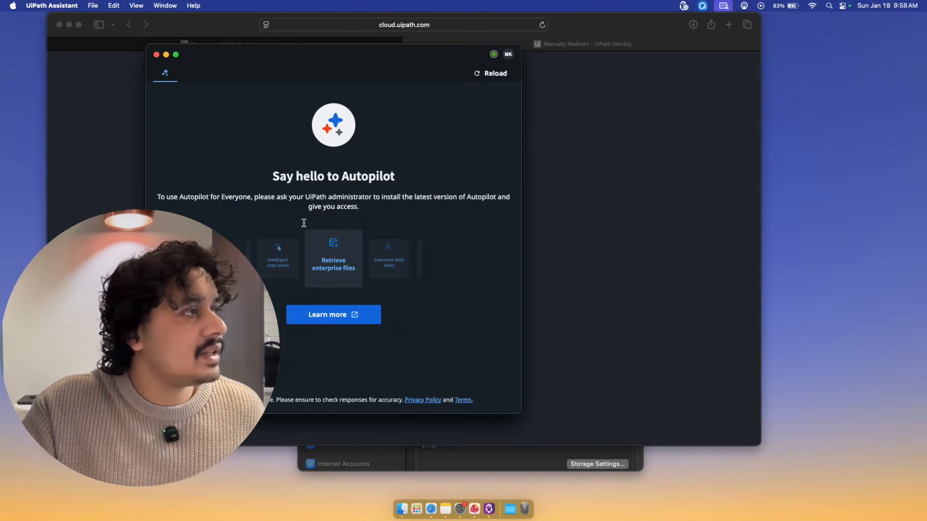
Reload UiPath Assistant and select the sdnt organization for the signed-in account
click(478, 81)
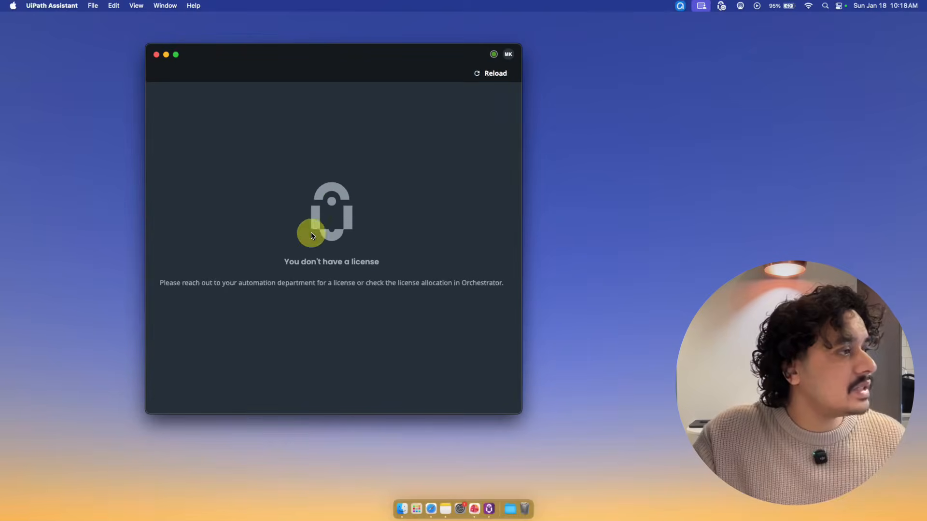
click(511, 60)
mouse_move(459, 89)
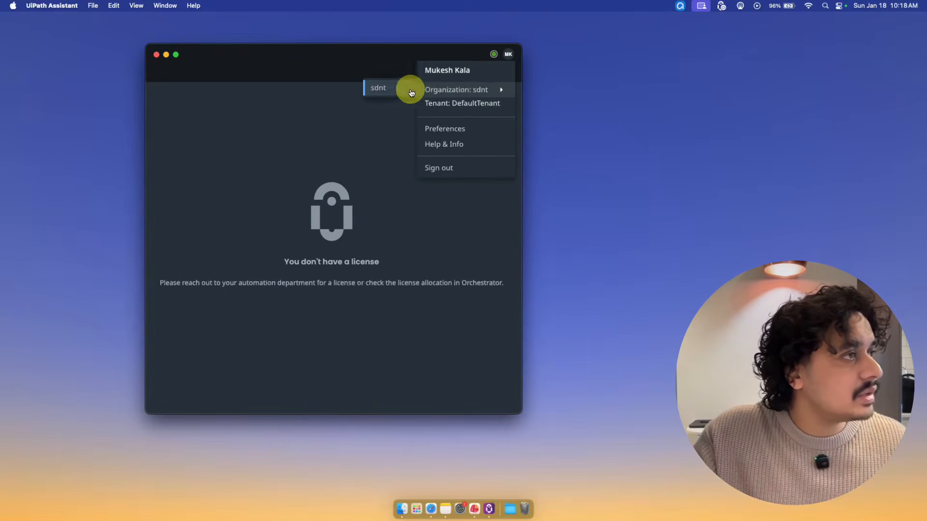
click(385, 90)
Review the Orchestrator Connection preferences again to check the licence status, and exit the preferences
click(508, 54)
click(456, 130)
click(231, 109)
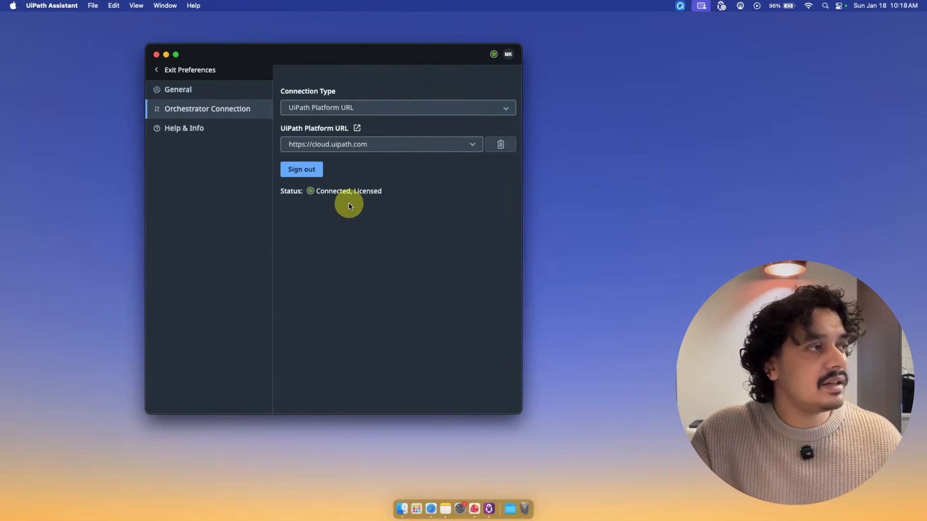
click(160, 69)
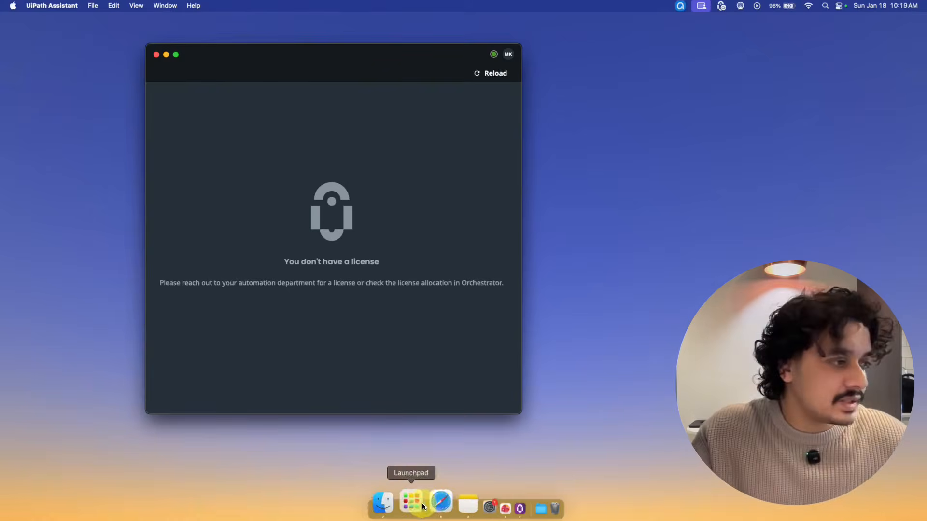
Switch to Safari and open the DefaultTenant administration page from the UiPath Studio workspace
click(431, 509)
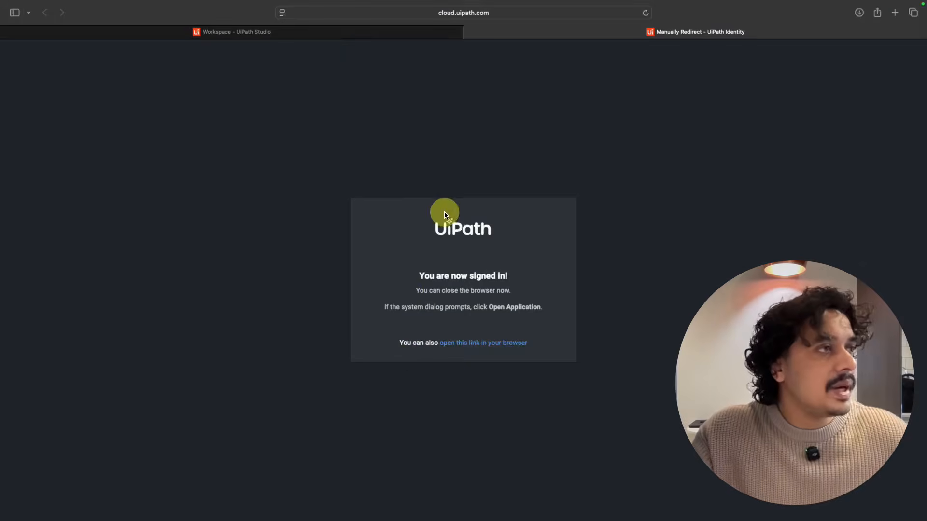
click(321, 33)
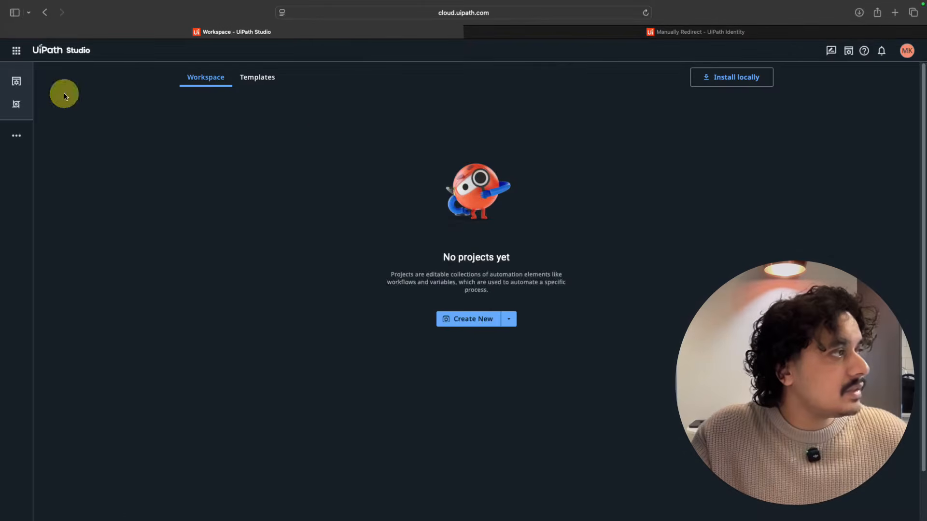
click(16, 82)
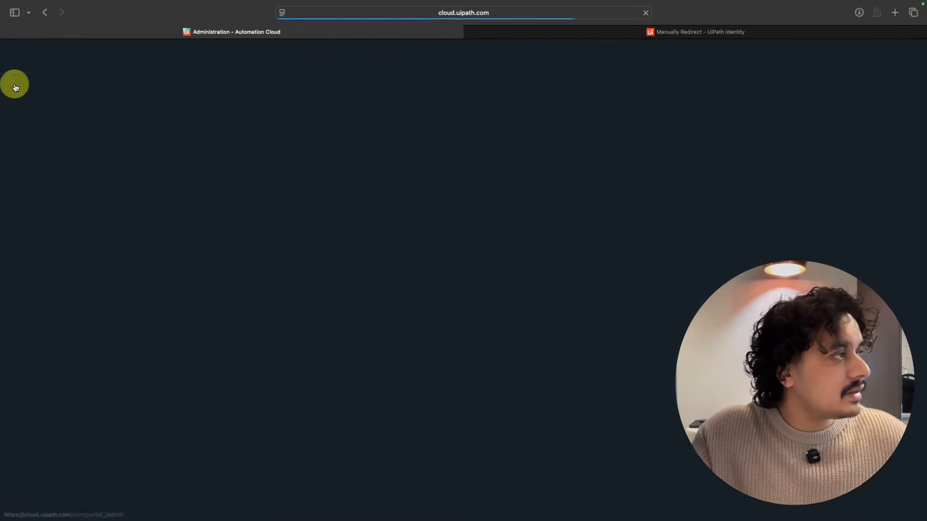
click(61, 135)
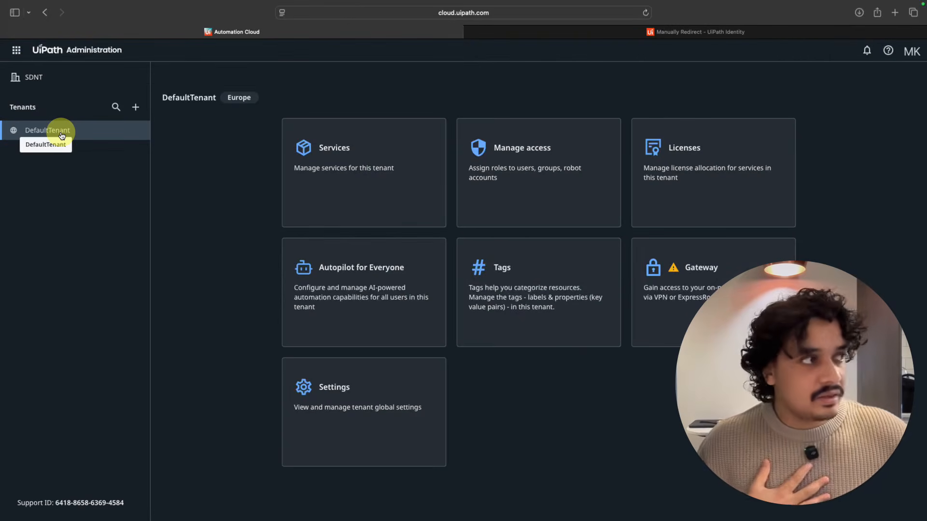
Review the services enabled for DefaultTenant and the options available for its Orchestrator service
click(373, 185)
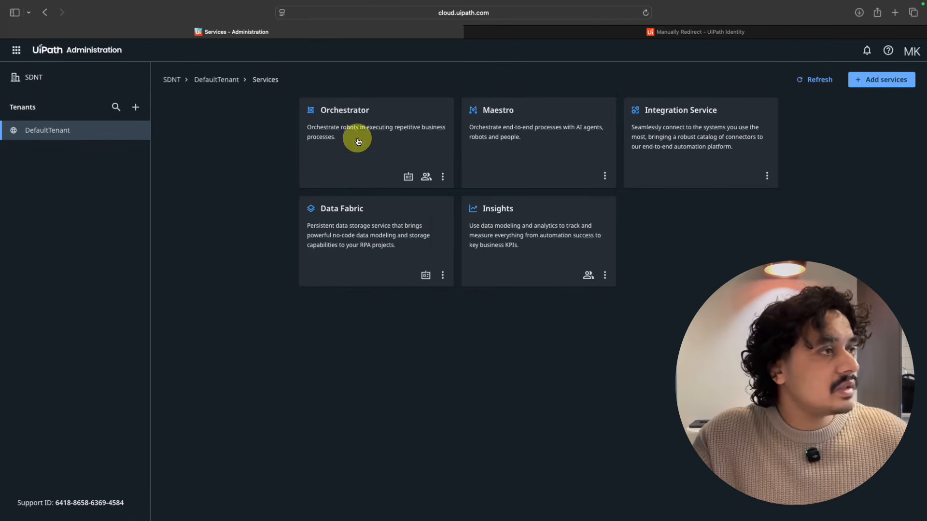
click(442, 177)
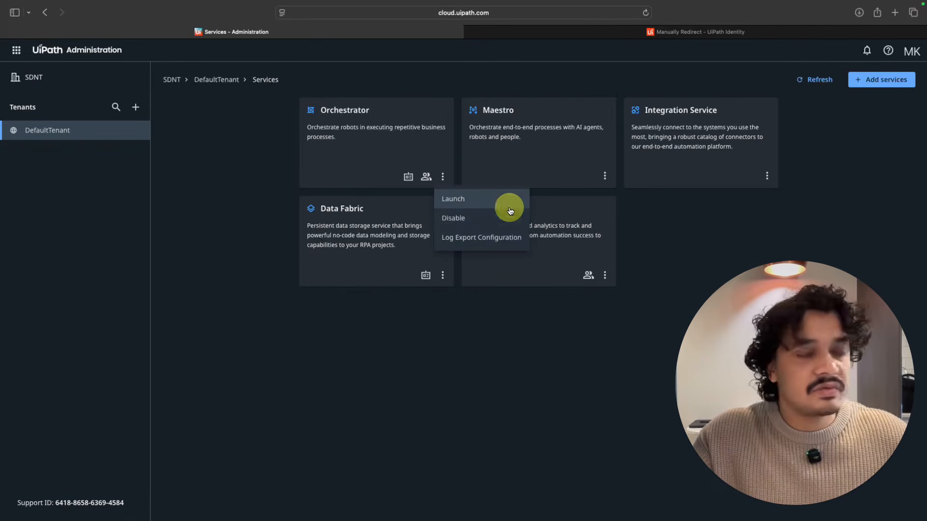
click(709, 230)
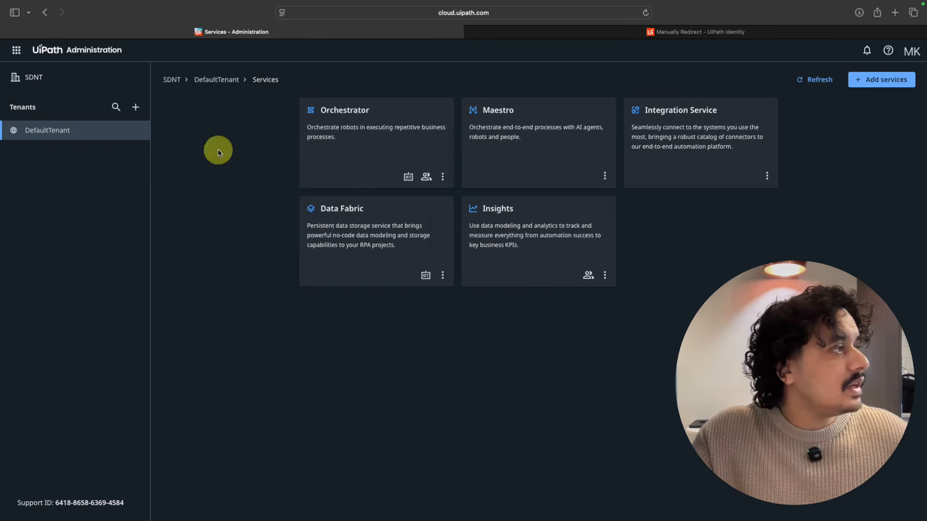
Open the licences of the SDNT organization and expand the licence allocations to users
click(39, 80)
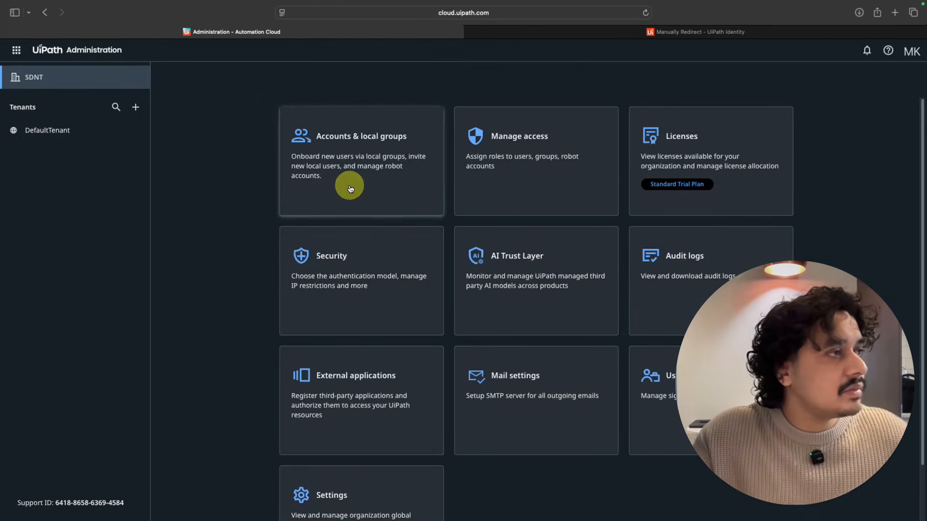
click(703, 151)
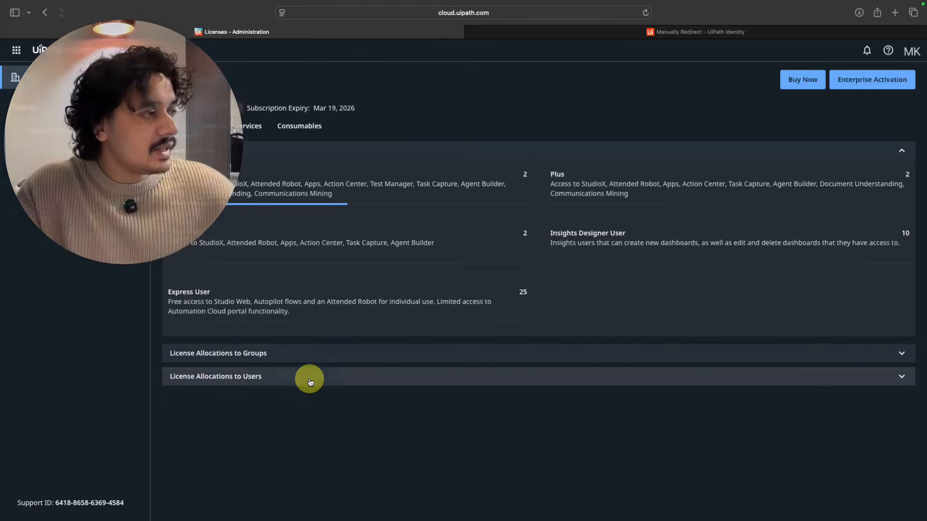
click(335, 377)
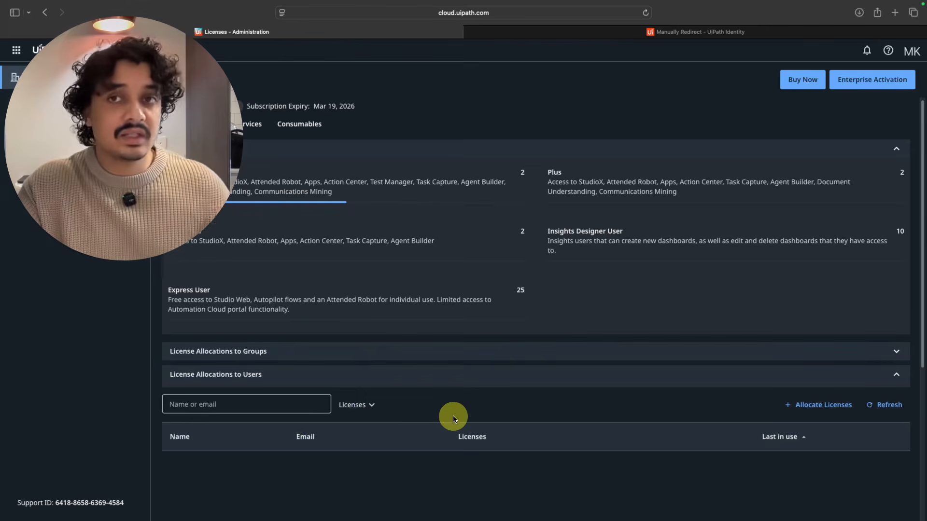
Allocate the Pro and Plus licences to the account owner and save the allocation
click(815, 413)
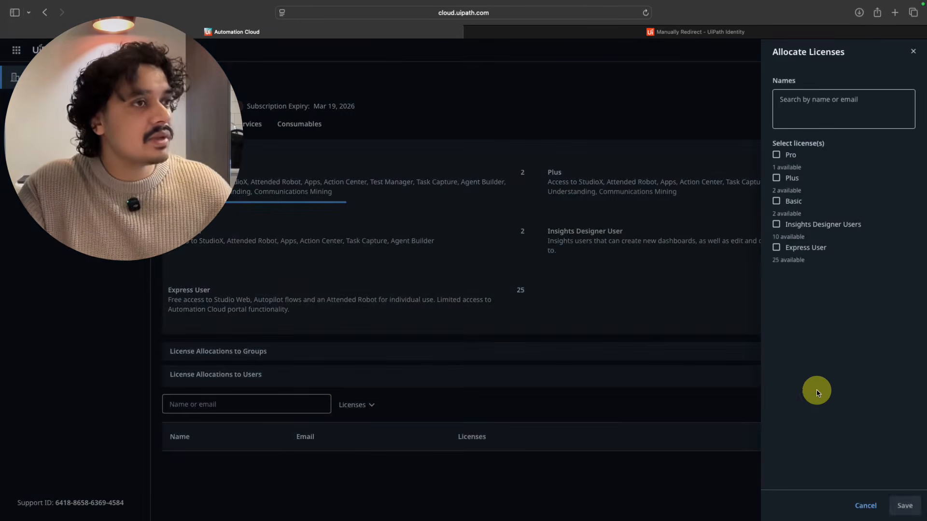
click(810, 100)
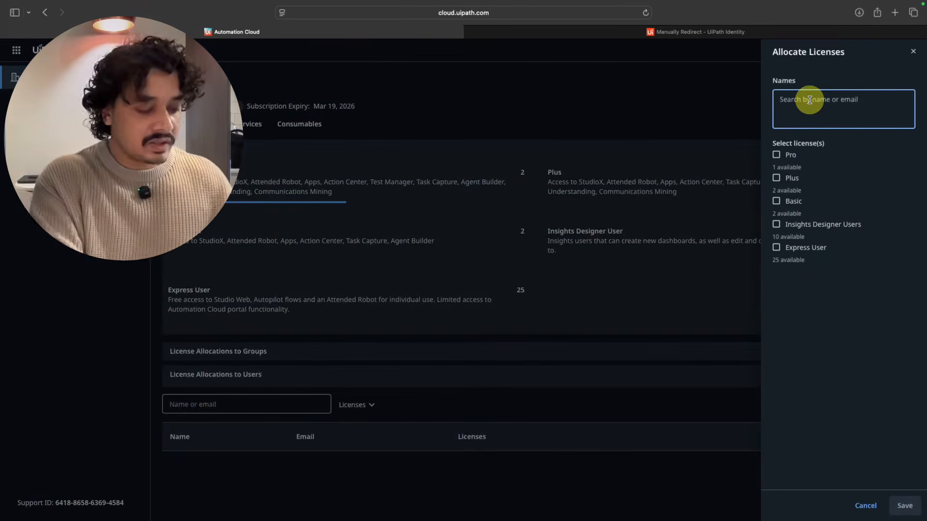
text(muk)
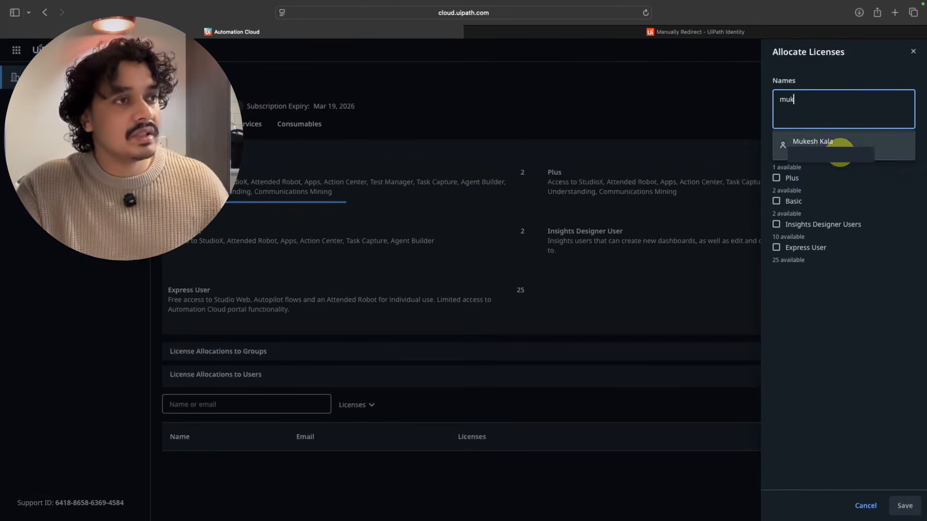
click(842, 152)
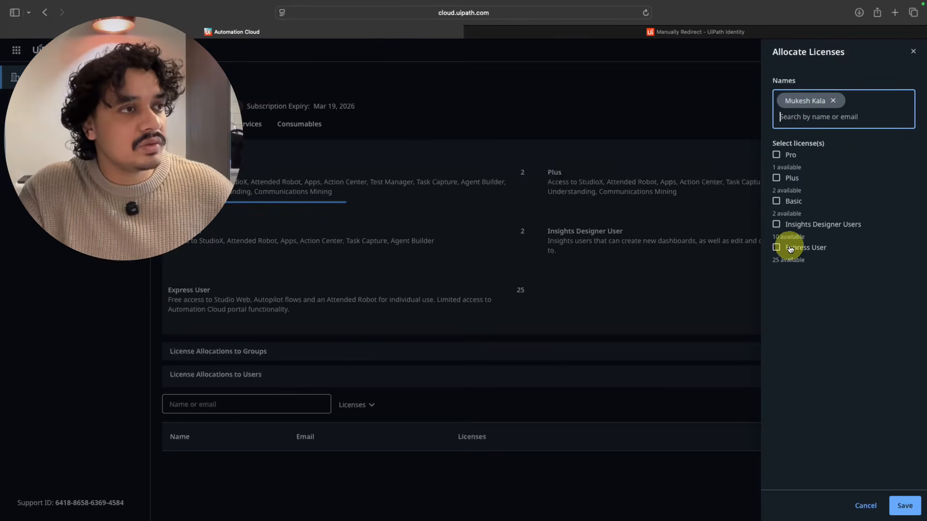
click(776, 154)
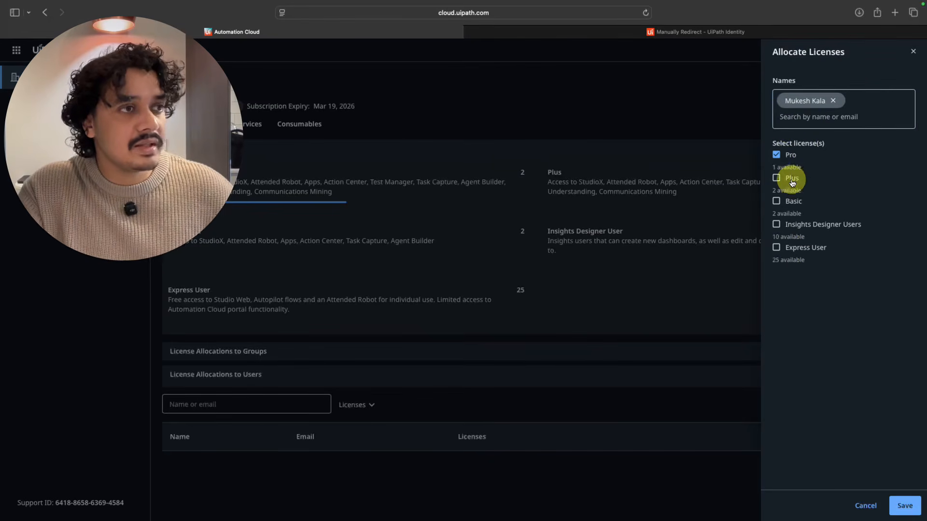
click(777, 178)
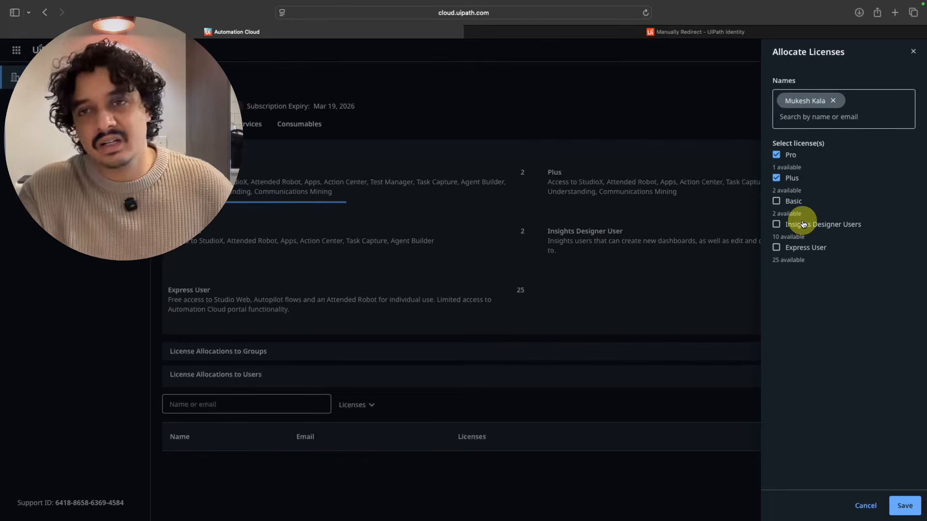
click(904, 506)
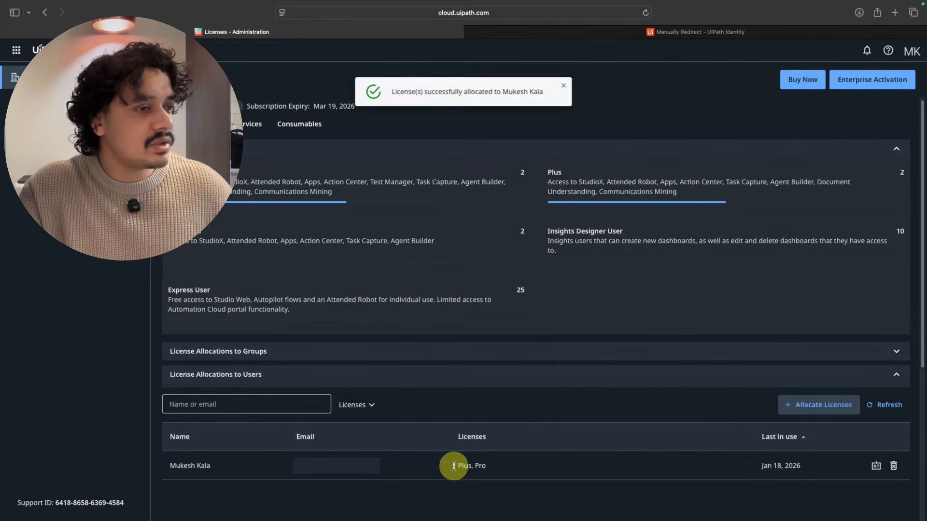
Switch to UiPath Assistant and launch Studio Web from its UiPath products
mouse_move(0, 520)
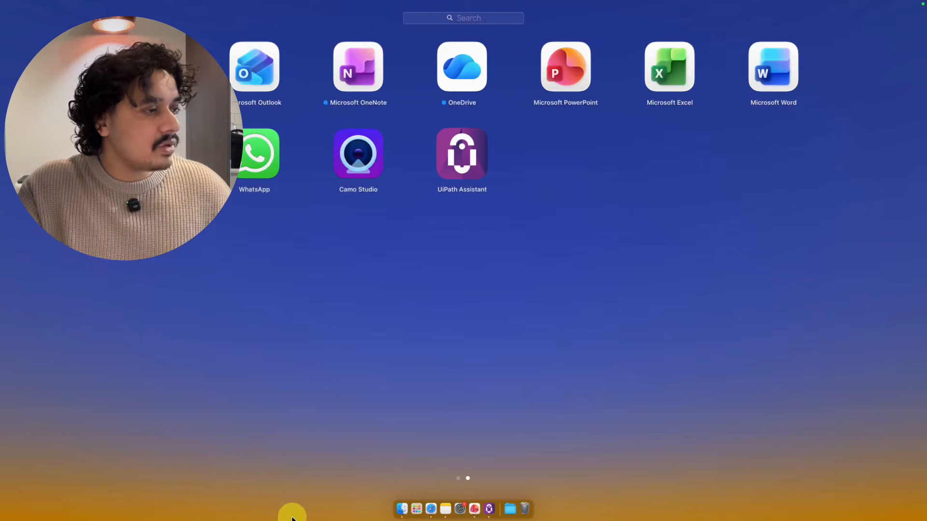
click(489, 509)
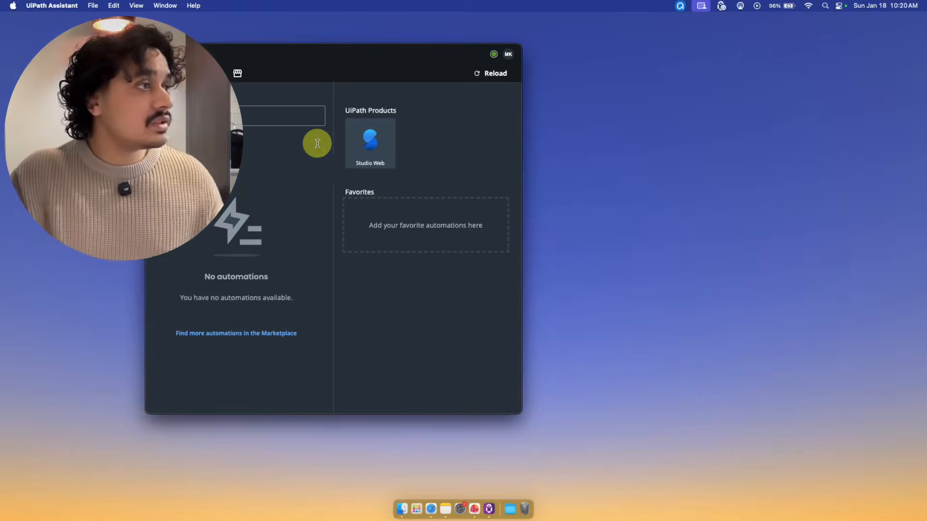
mouse_move(379, 139)
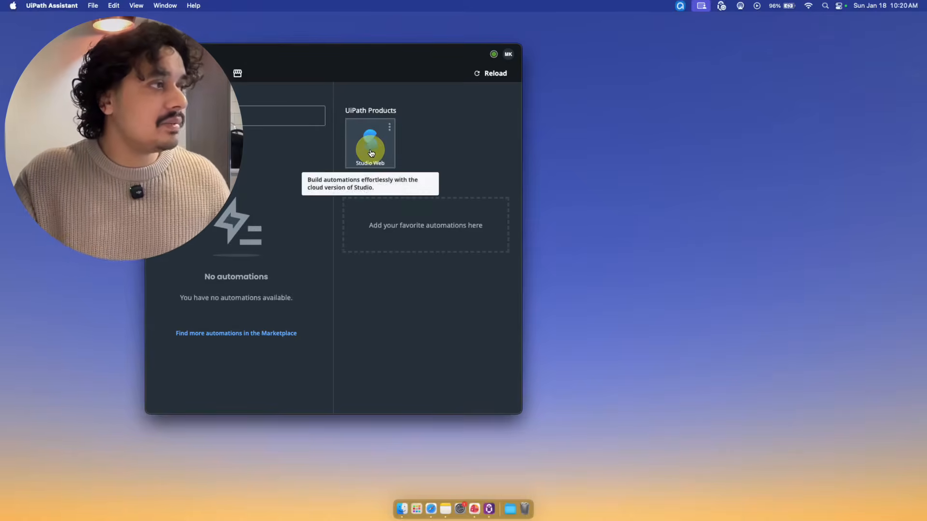
click(369, 145)
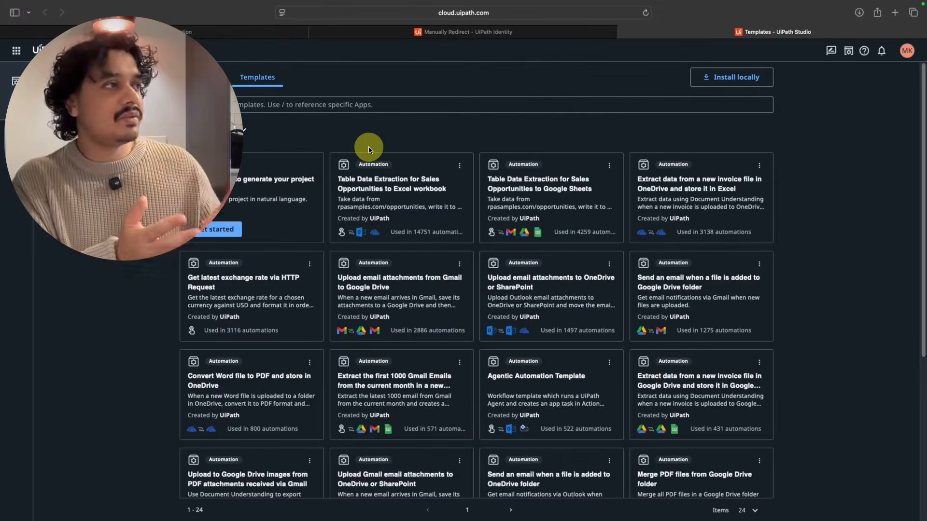
View the product launcher on the licence administration page, and return to the Studio templates page
click(198, 32)
click(16, 50)
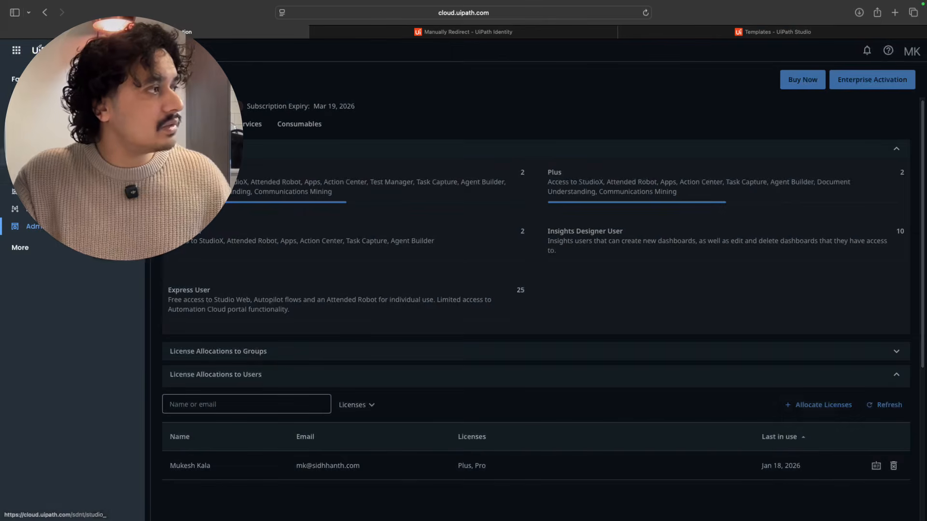
click(679, 31)
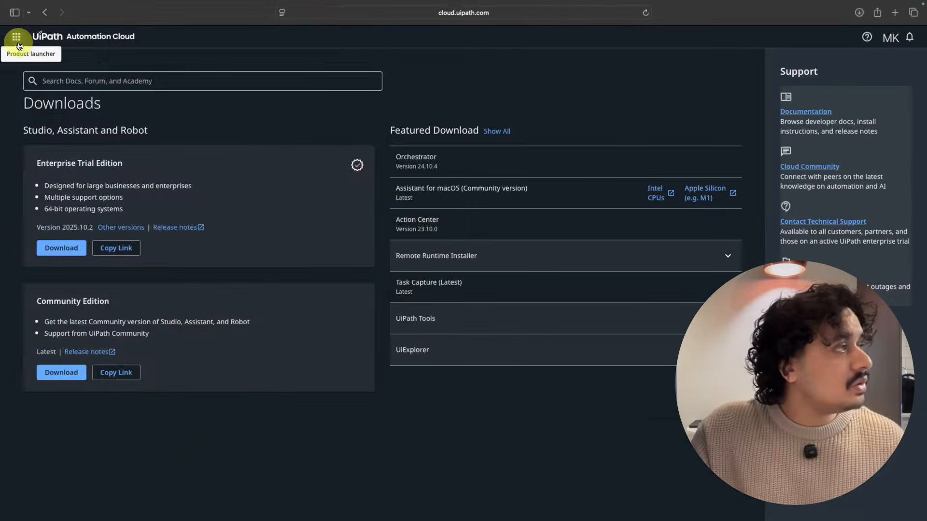
Open Orchestrator from the product launcher to view its home dashboard, and switch to UiPath Studio
click(18, 45)
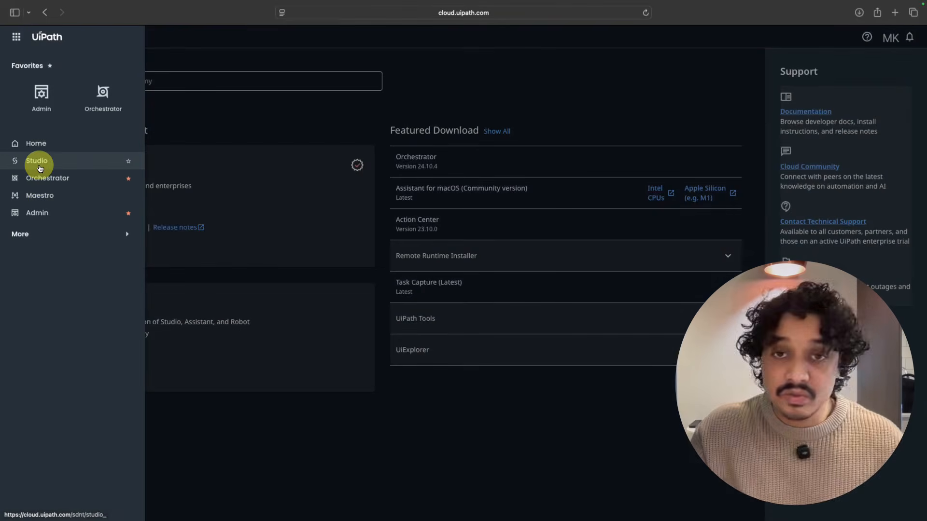
click(42, 180)
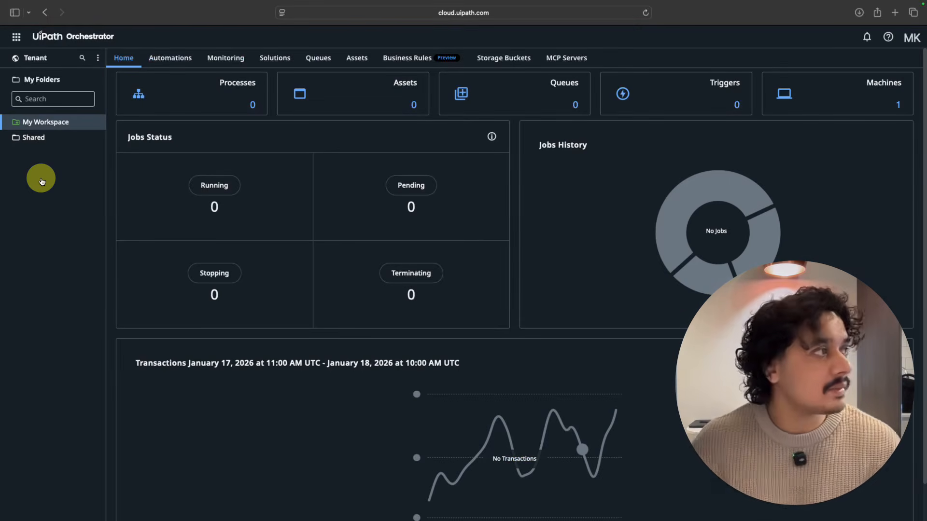
click(16, 37)
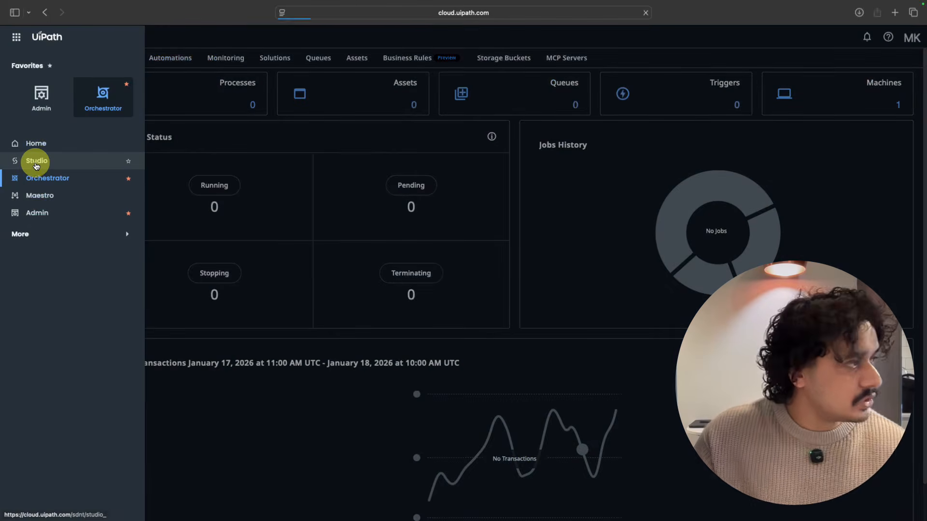
click(37, 148)
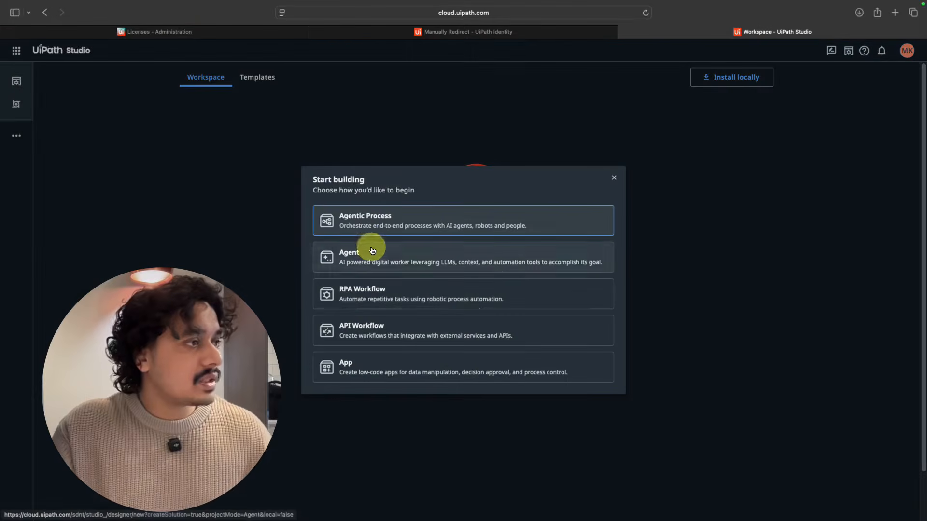
Create an RPA Workflow project and add a Log Message activity below the Manual Trigger
click(373, 297)
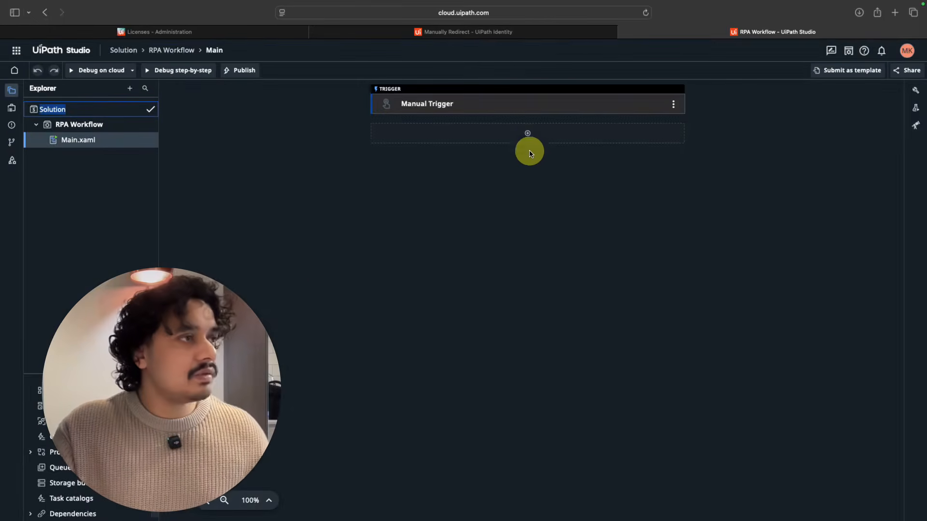
click(527, 134)
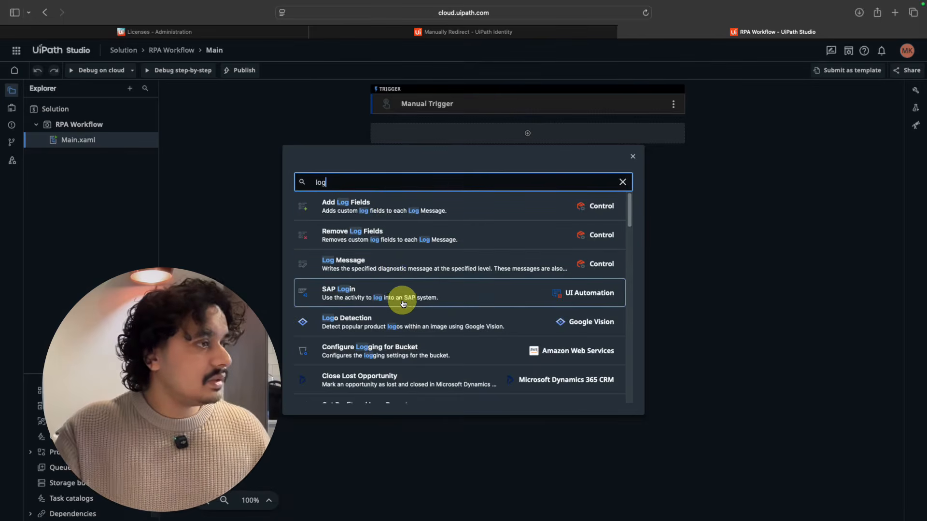
click(407, 271)
Set the Log Message activity's level to Info and its message to "This is from the mac os ..... "
click(443, 177)
click(439, 213)
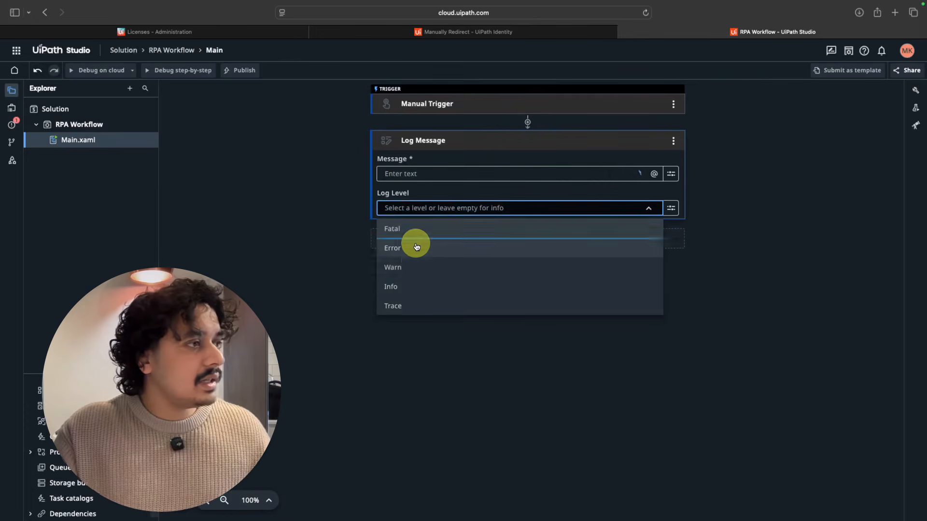
click(410, 285)
click(431, 179)
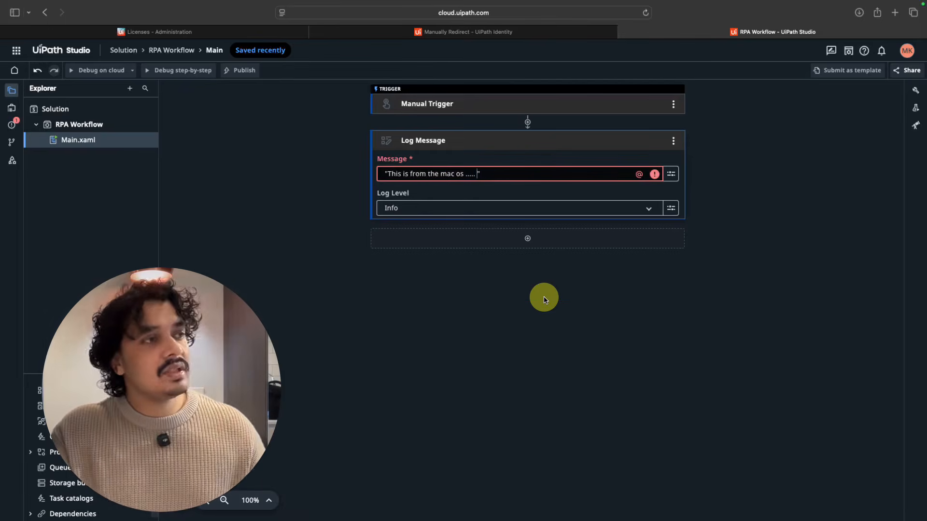
click(558, 293)
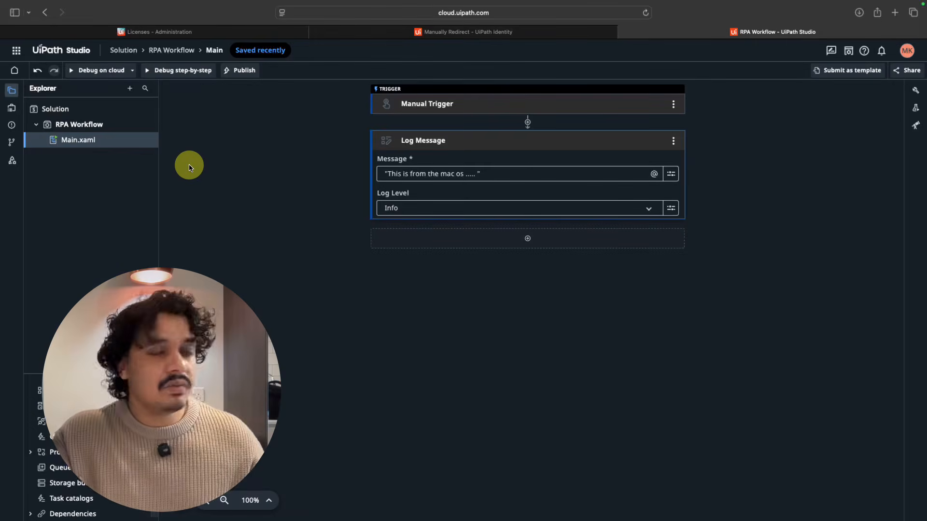
Publish the solution as version 1.0.0 to the personal workspace
click(238, 73)
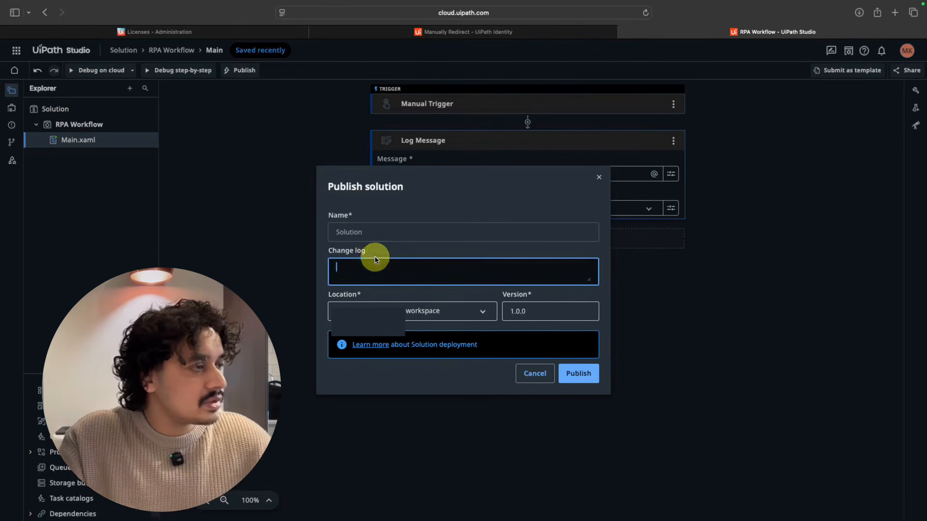
click(436, 311)
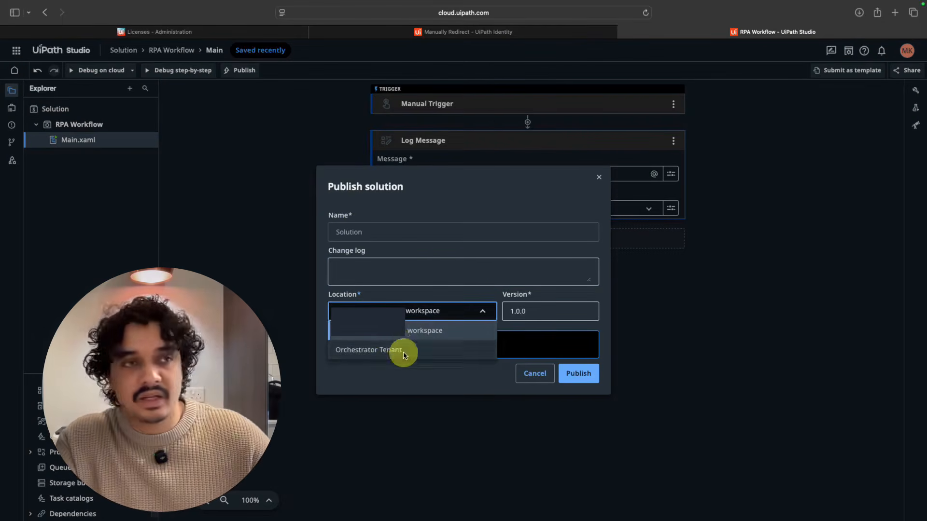
click(366, 337)
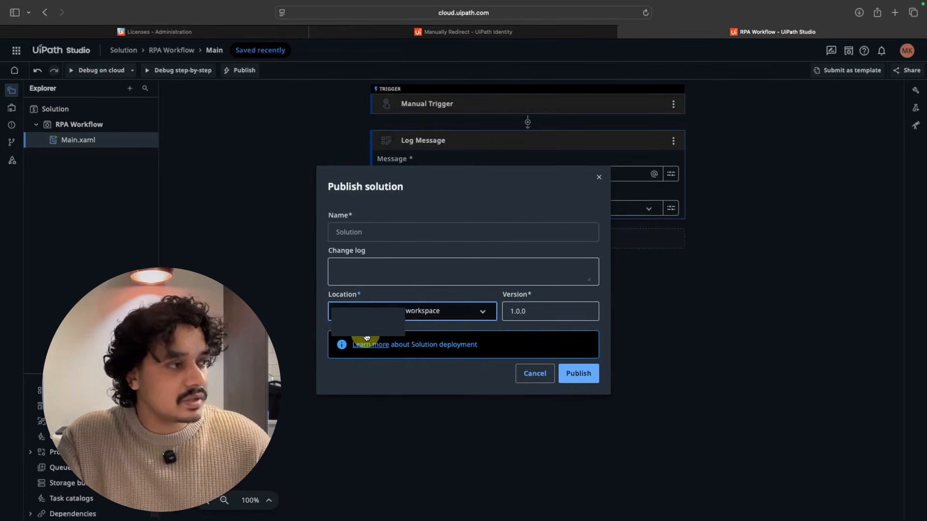
click(578, 374)
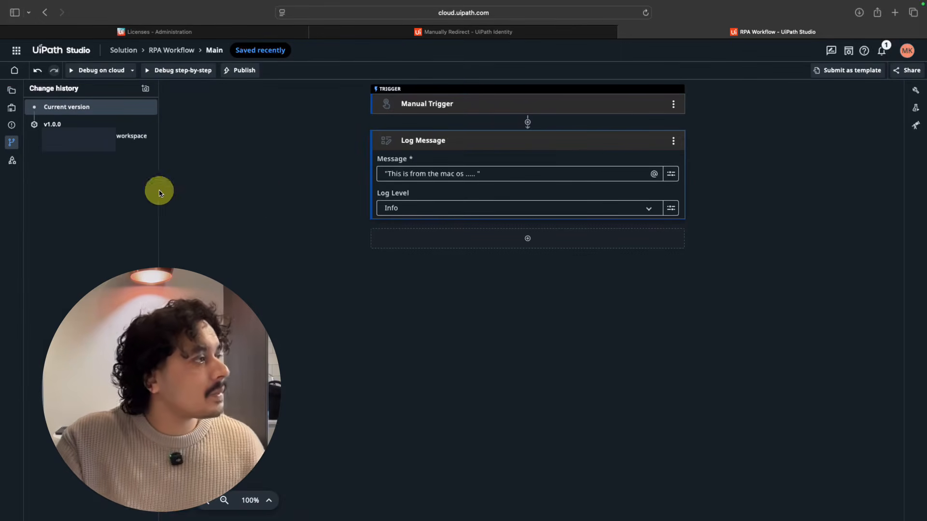
View published version v1.0.0 from the change history, and look at the UiPath Identity sign-in page
click(71, 145)
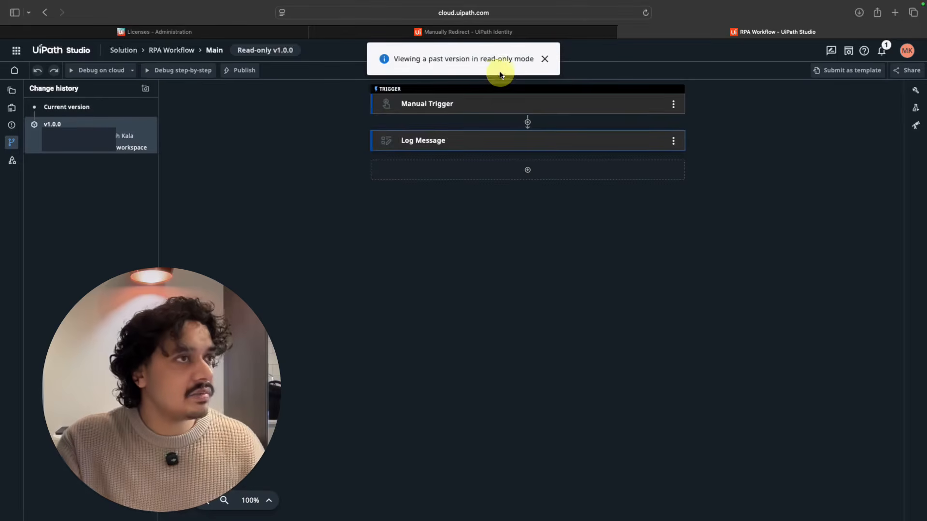
click(543, 29)
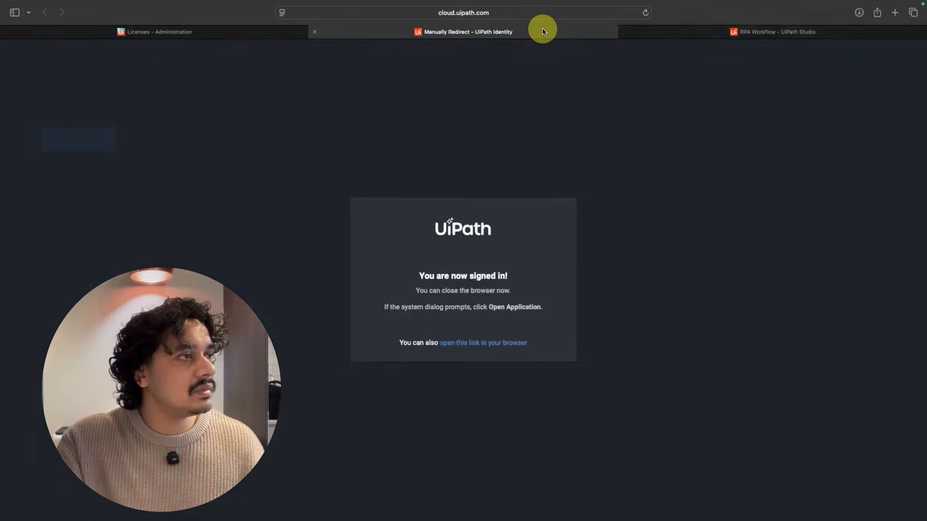
click(710, 36)
click(509, 32)
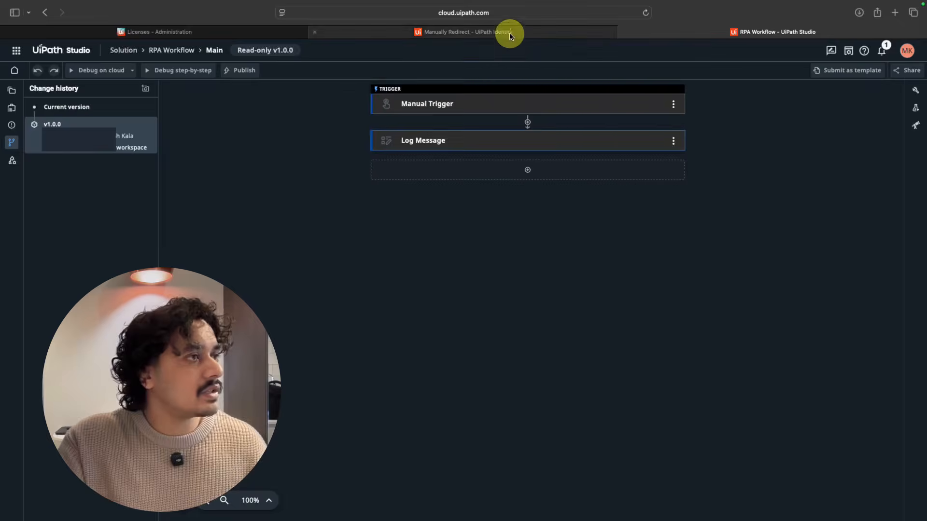
Go to cloud.uipath.com and open the processes of the My Workspace folder in Orchestrator
click(371, 14)
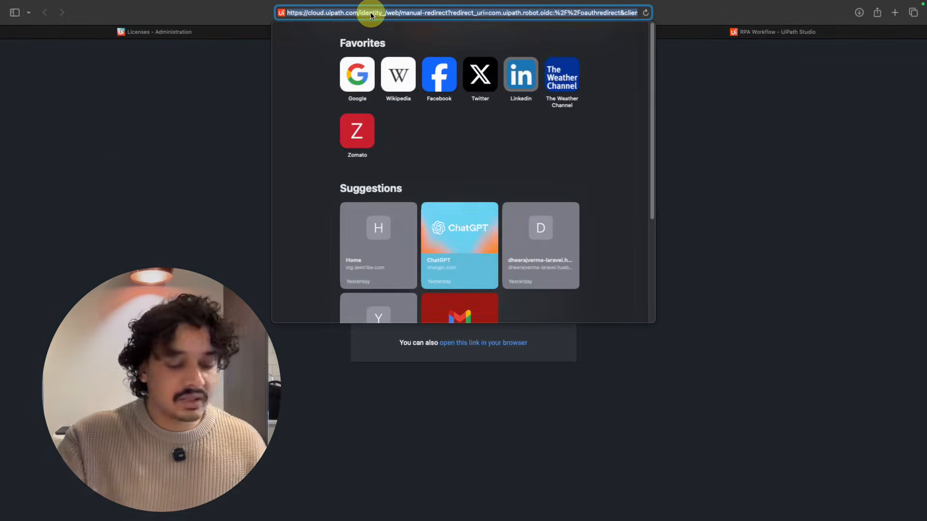
text(cloud.uipath.com/)
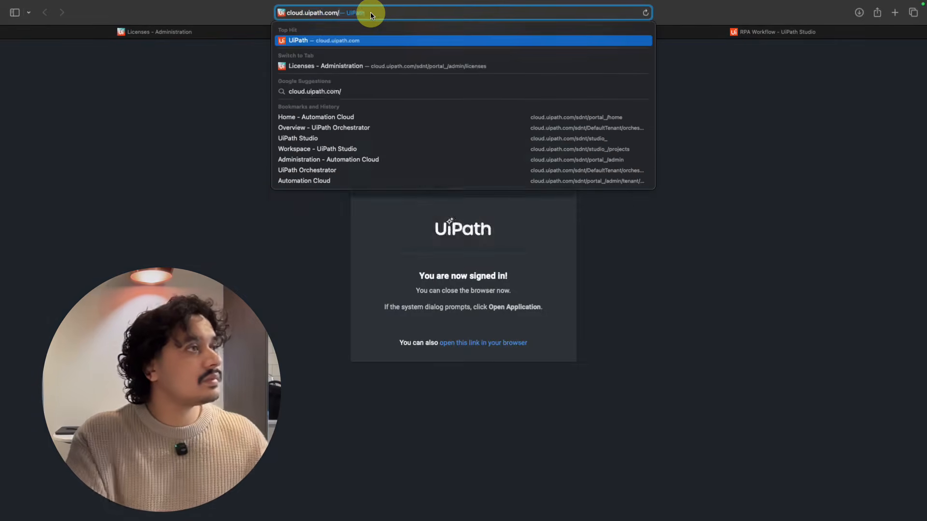
key(Return)
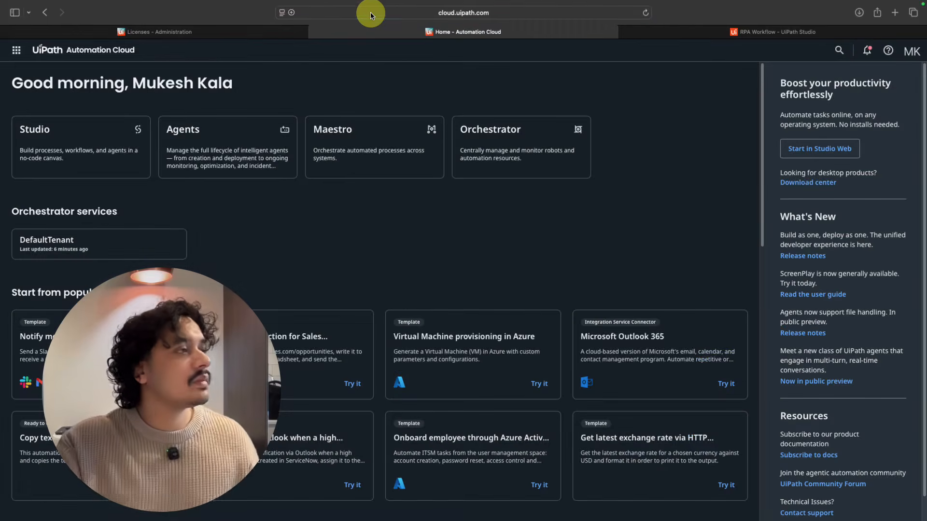
click(16, 50)
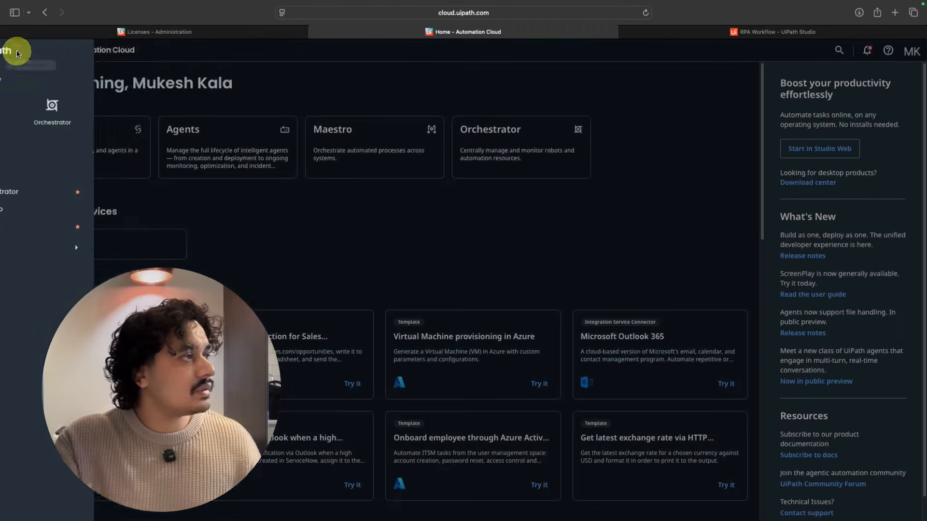
click(61, 195)
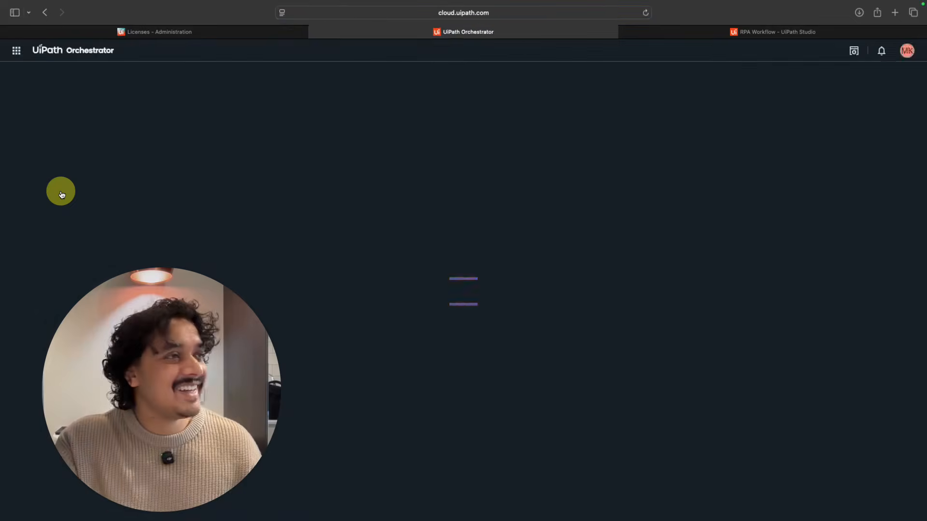
click(43, 135)
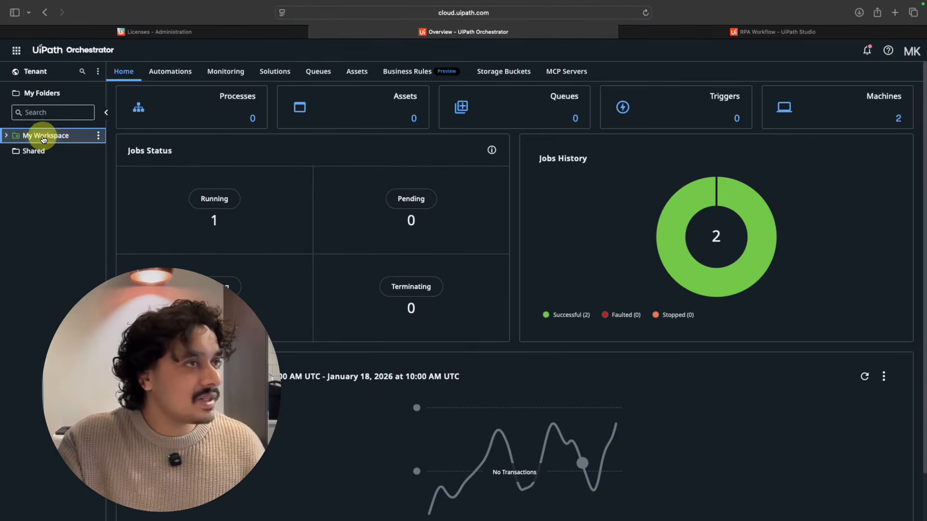
click(211, 116)
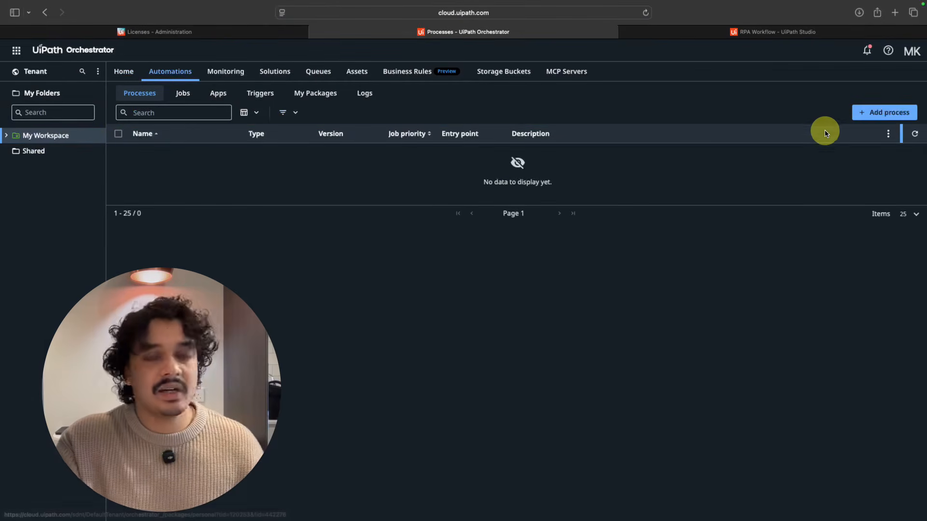
Start adding a process from the Solution.process.RPA.Workflow package, version 1.0.0, and advance through package requirements to the additional settings
click(892, 113)
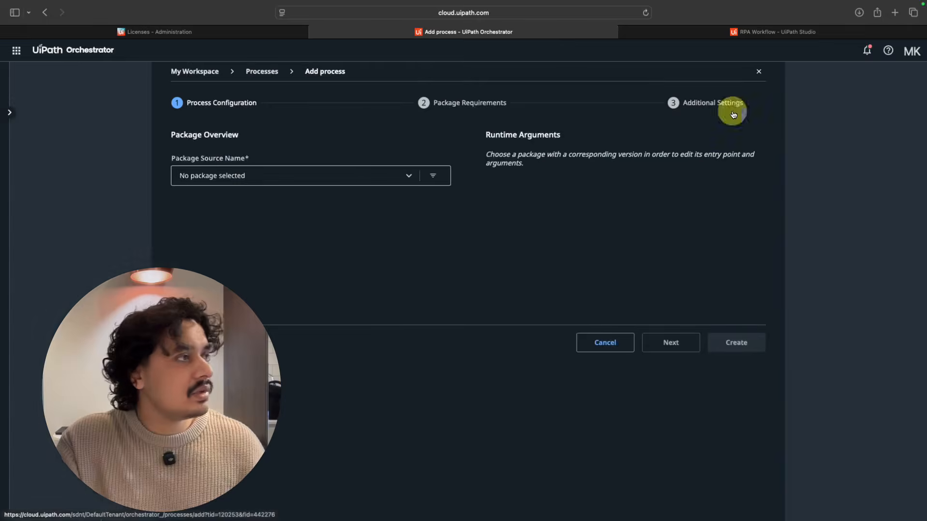
click(357, 182)
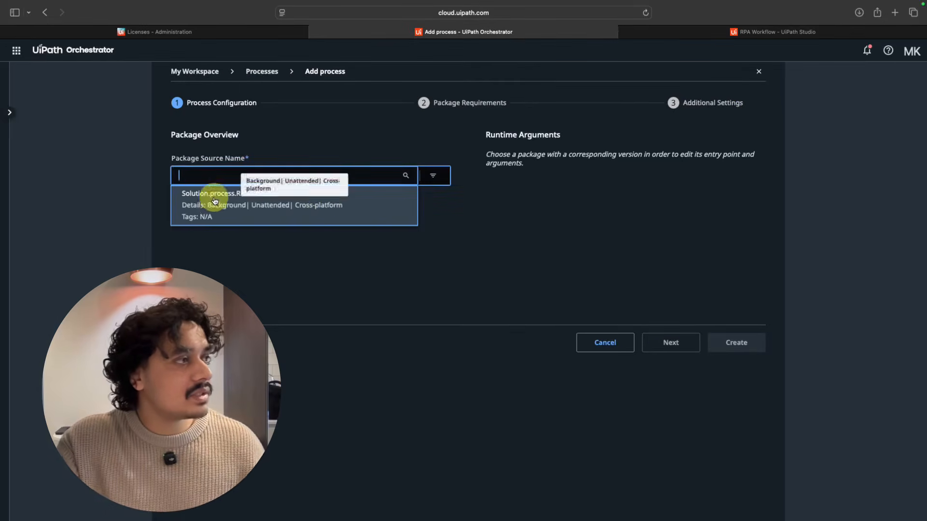
click(284, 202)
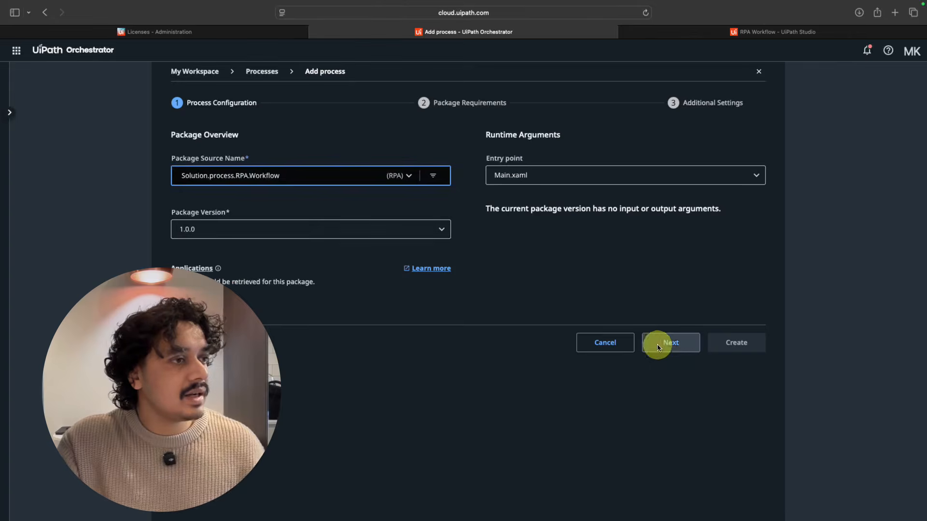
click(669, 340)
click(670, 332)
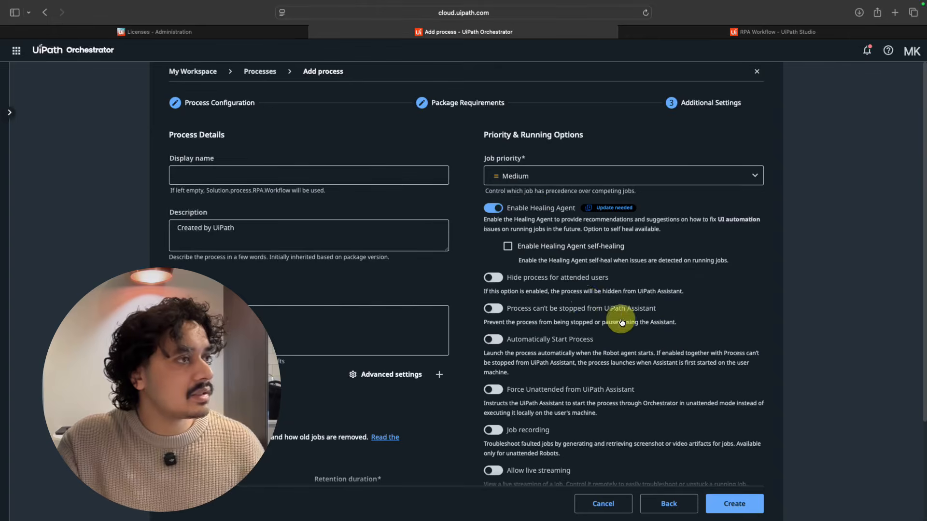
Disable the Healing Agent, keep the serverless Cloud Robot size at Automatic, and create the process
click(493, 208)
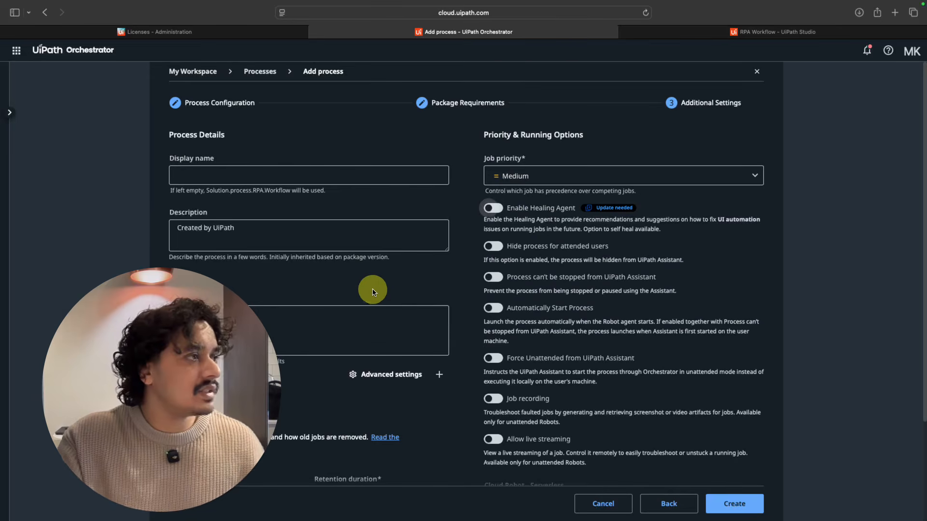
scroll(549, 299, down, 5)
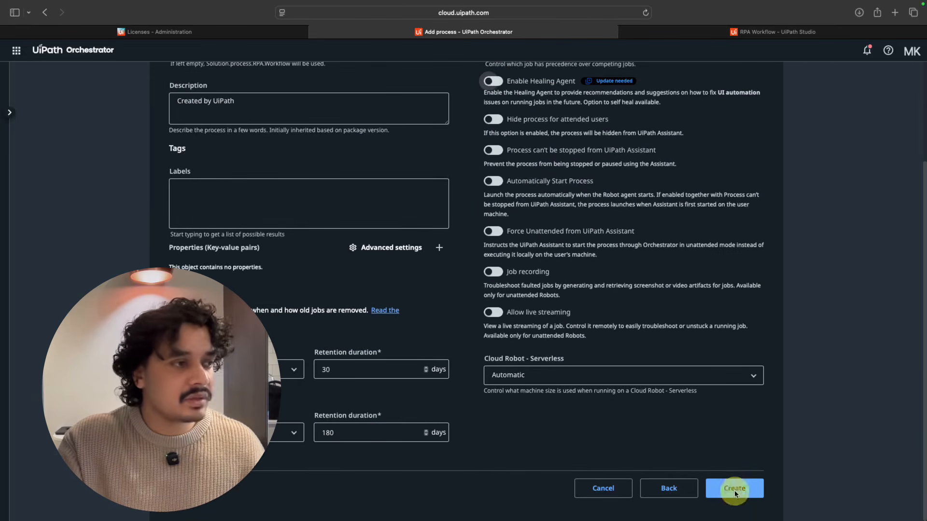
click(558, 379)
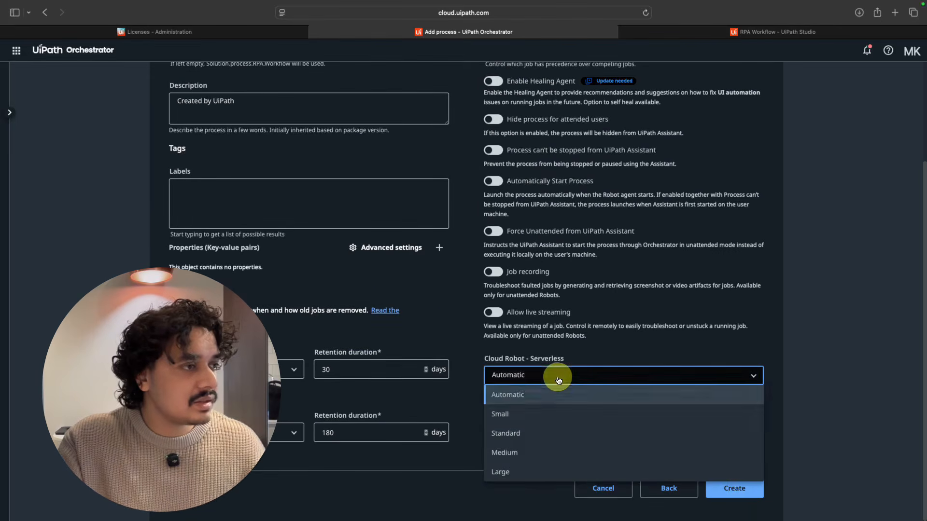
click(534, 394)
click(733, 489)
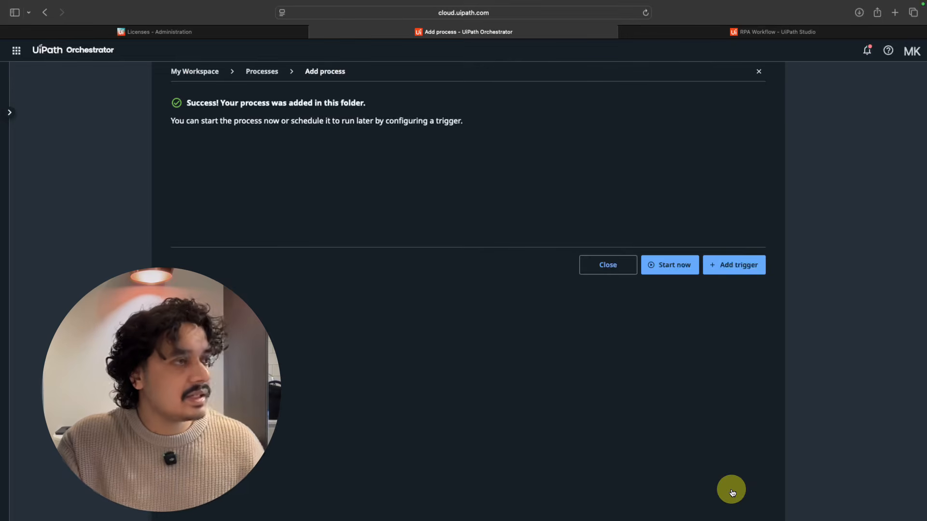
click(609, 267)
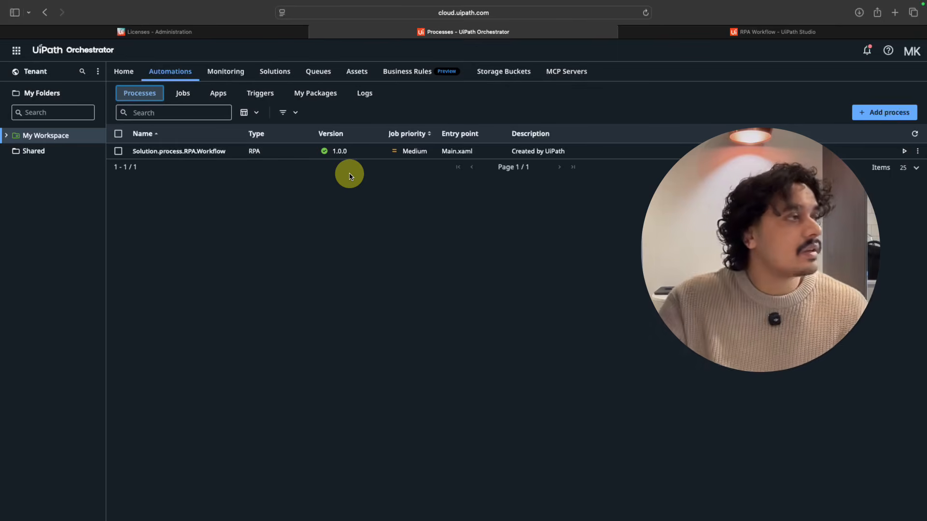
Switch to UiPath Assistant, exit the guided tour on running automations, and install the RPA Workflow automation
mouse_move(0, 520)
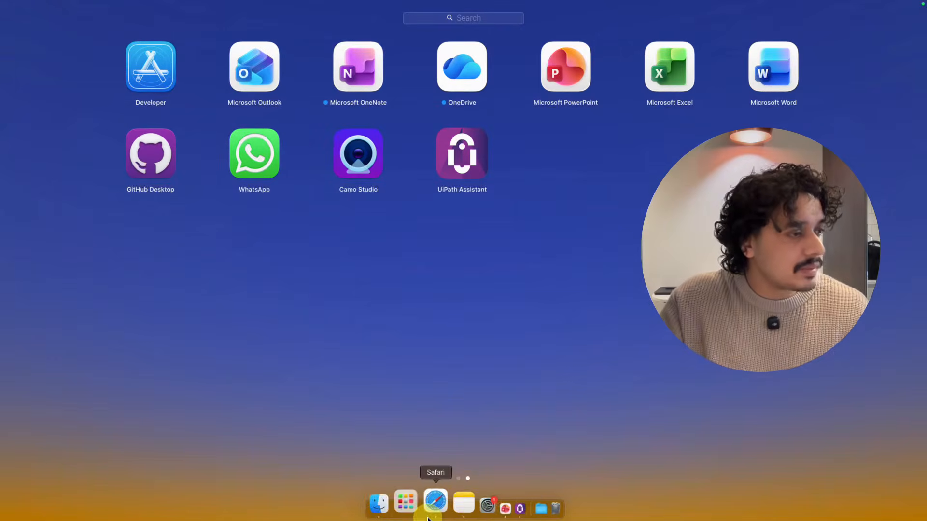
click(491, 506)
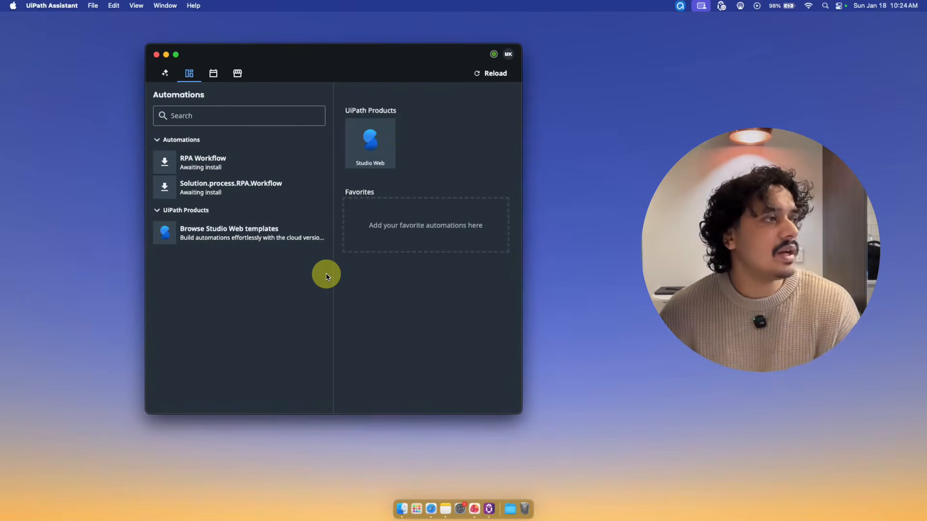
click(164, 162)
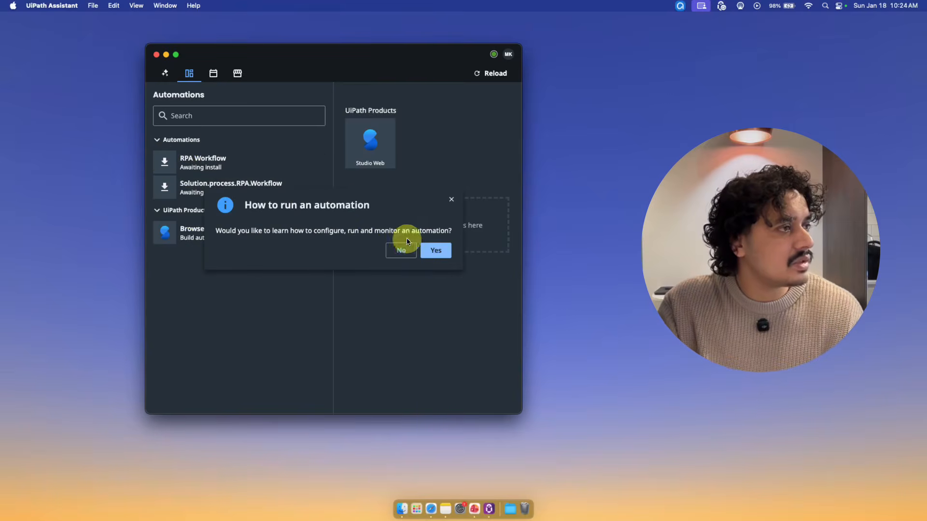
click(446, 254)
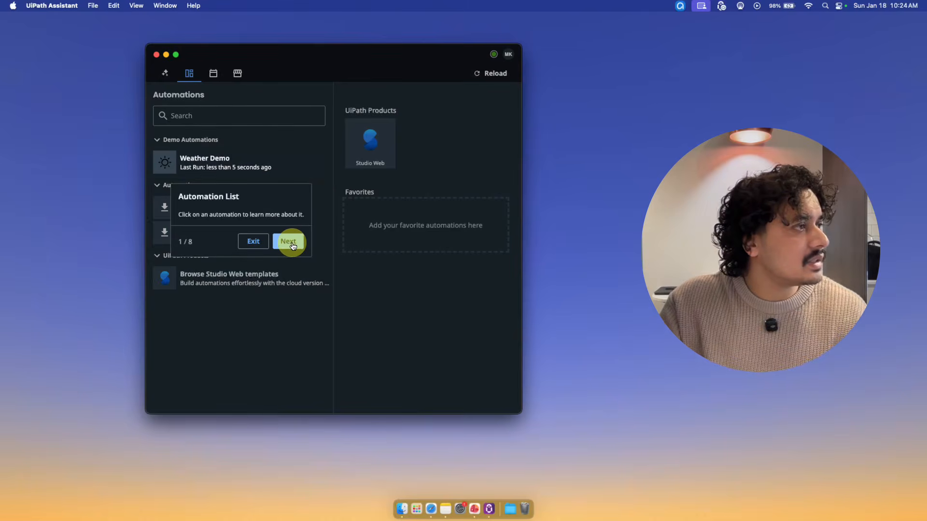
click(293, 245)
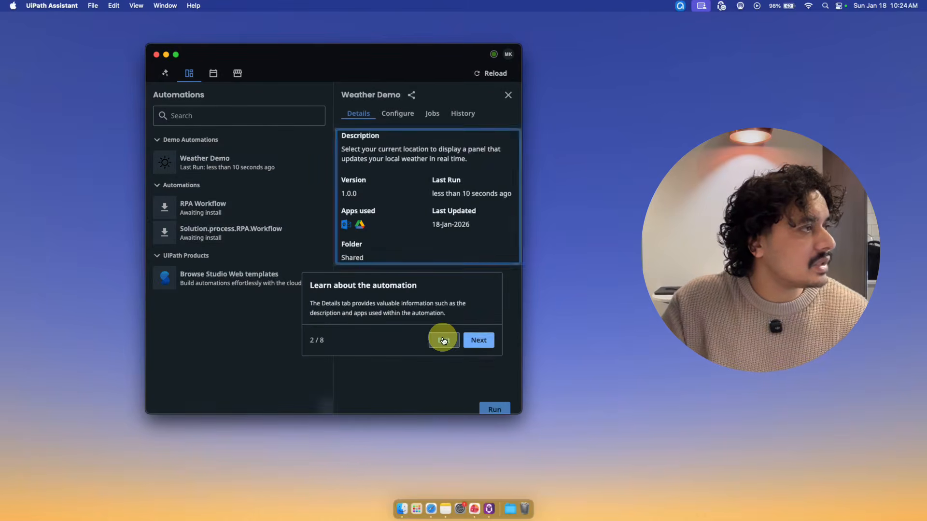
click(441, 338)
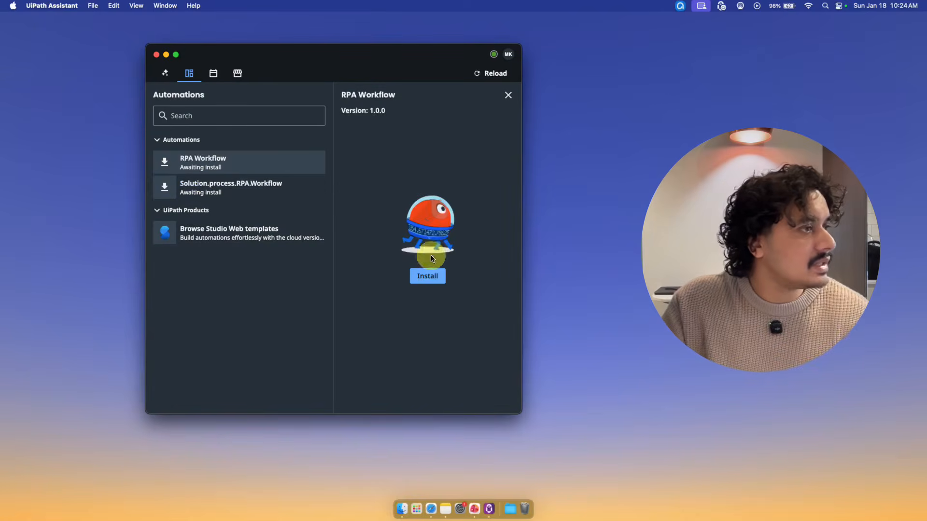
click(432, 279)
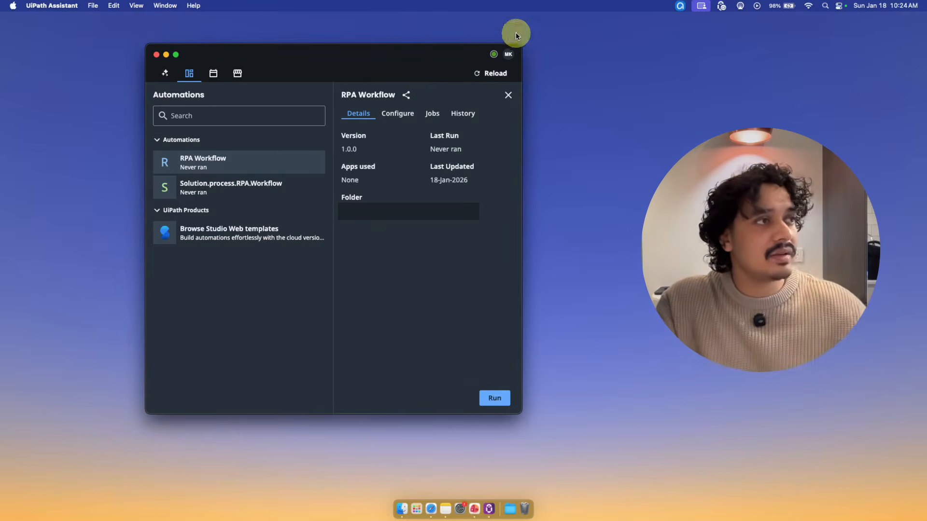
Check which organization and tenant UiPath Assistant is signed in to
click(508, 54)
mouse_move(459, 90)
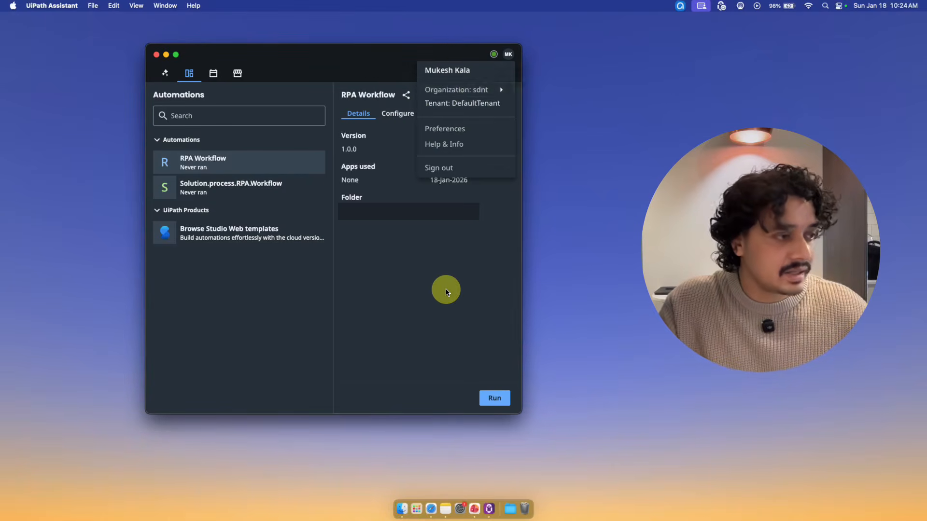
click(445, 289)
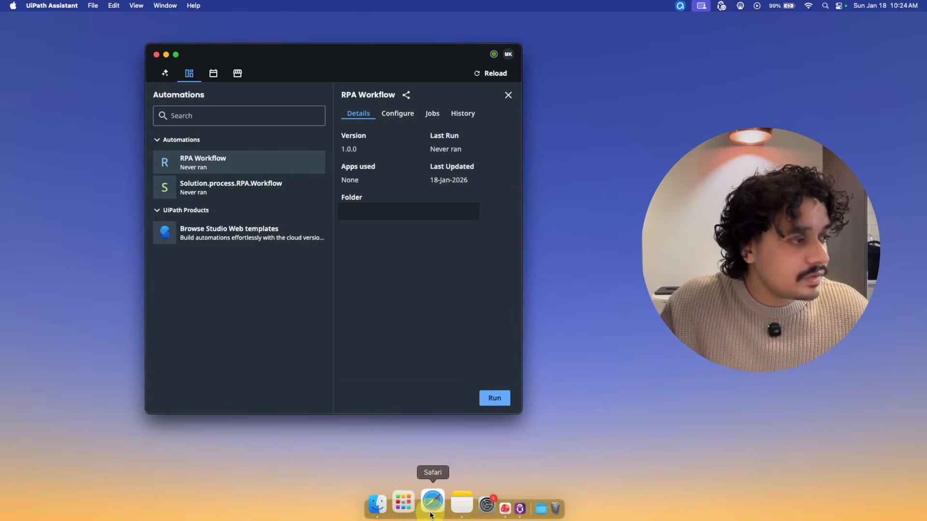
Switch to Orchestrator in Safari and compare the processes in the Shared and My Workspace folders
click(430, 502)
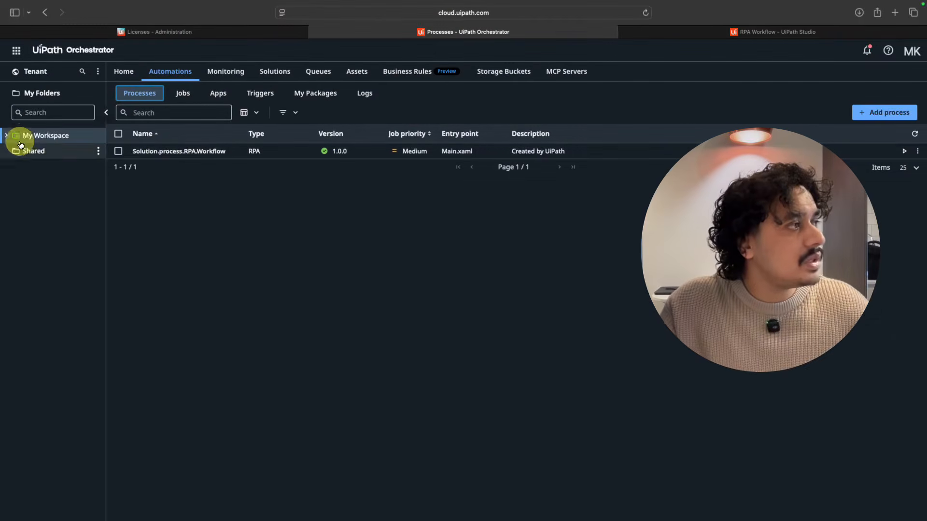
click(41, 156)
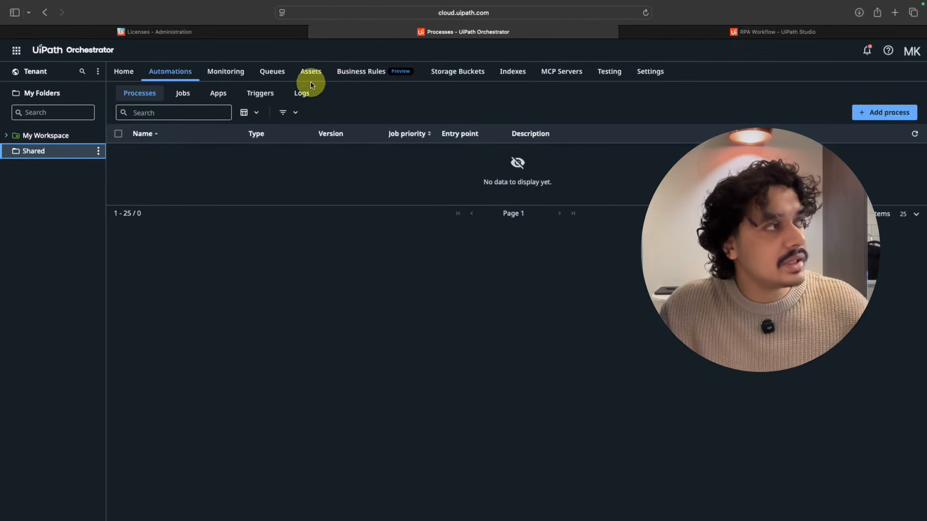
click(143, 96)
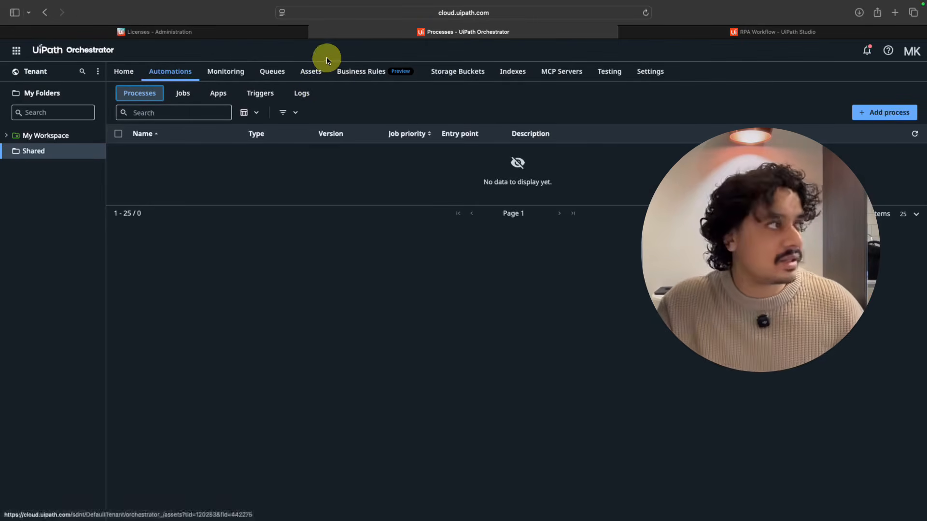
click(30, 137)
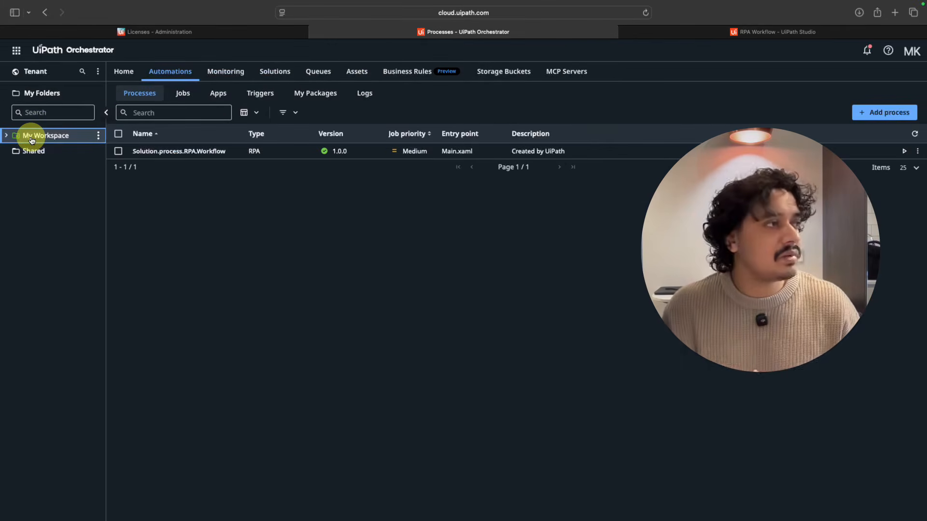
Return to UiPath Assistant and run the RPA Workflow automation
key(F4)
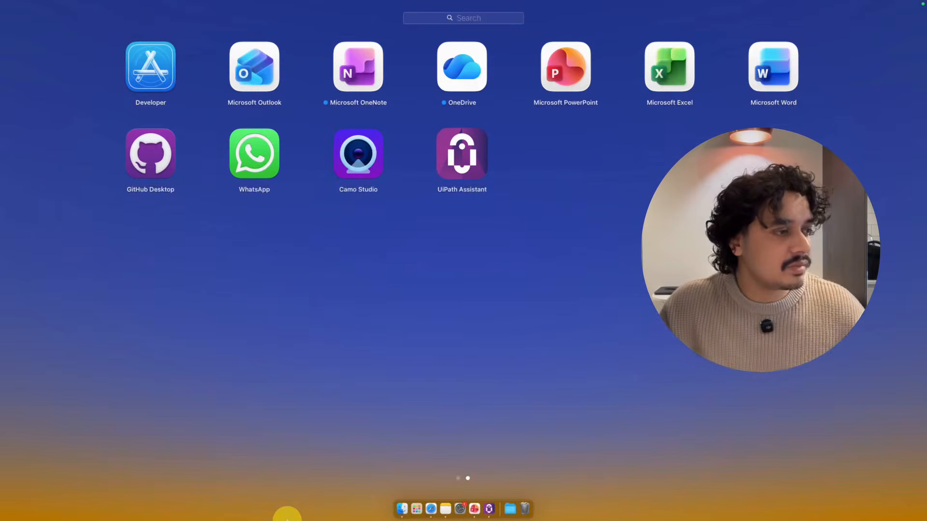
click(489, 509)
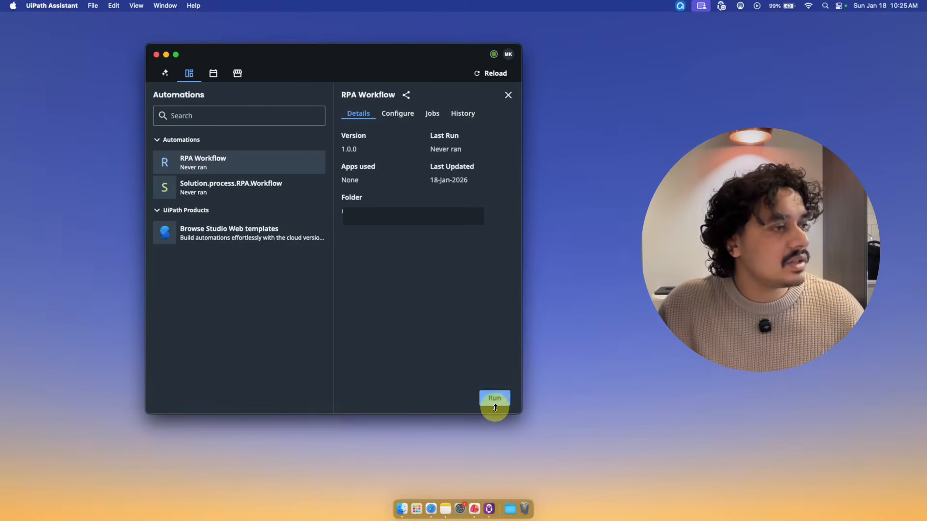
click(495, 401)
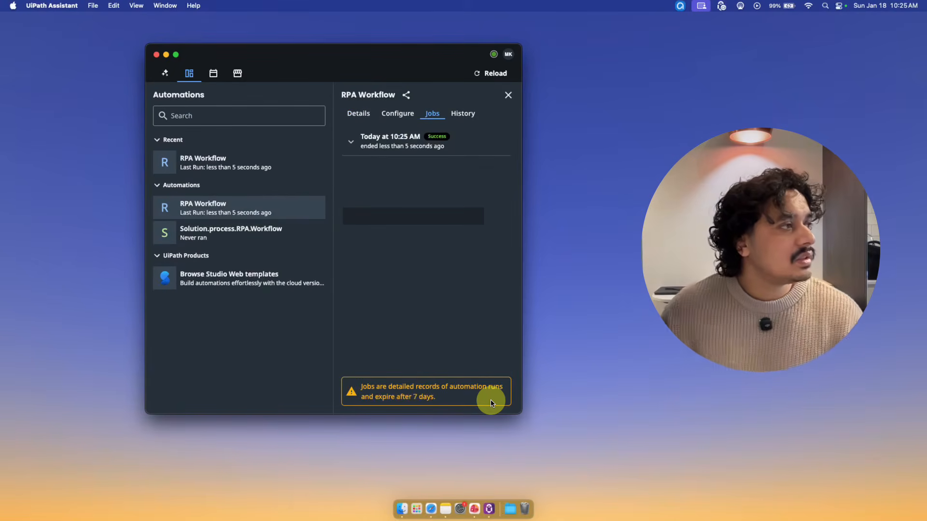
Review the details, configuration and run history of the recently run RPA Workflow automation
click(251, 169)
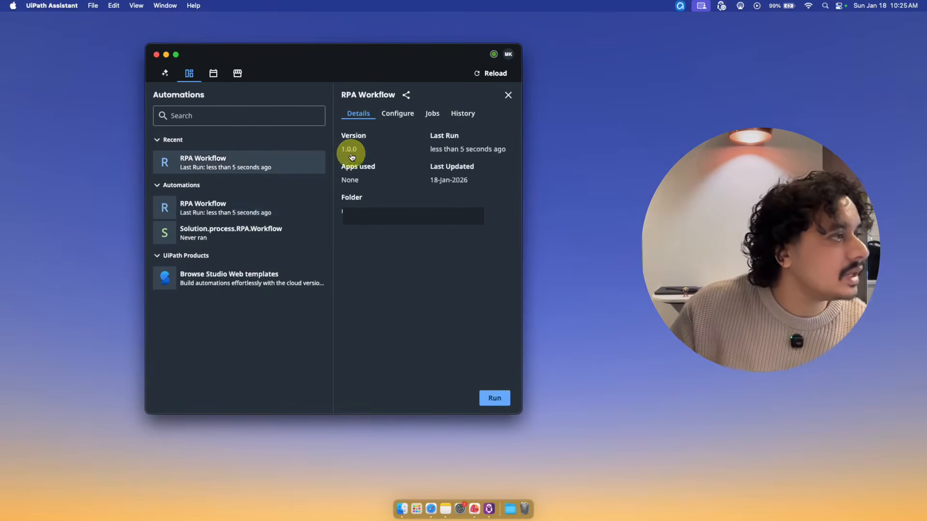
click(235, 166)
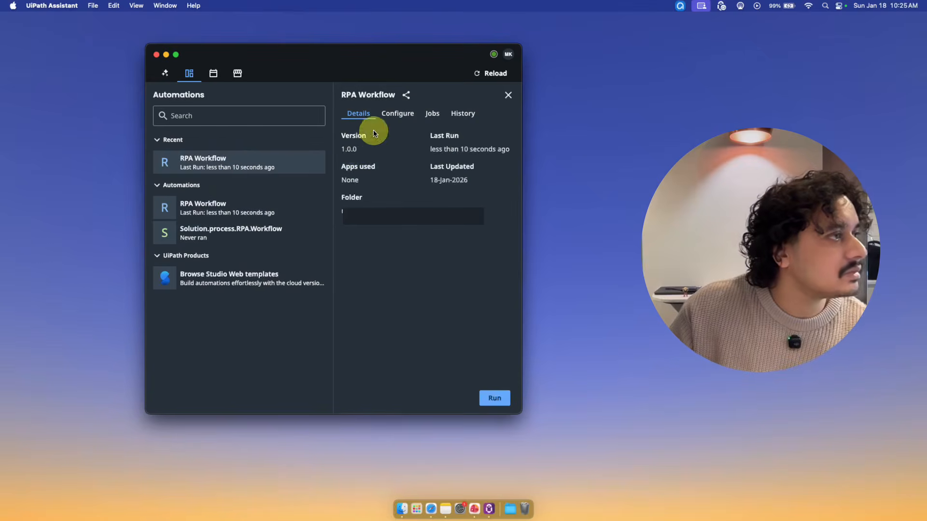
click(398, 114)
click(462, 116)
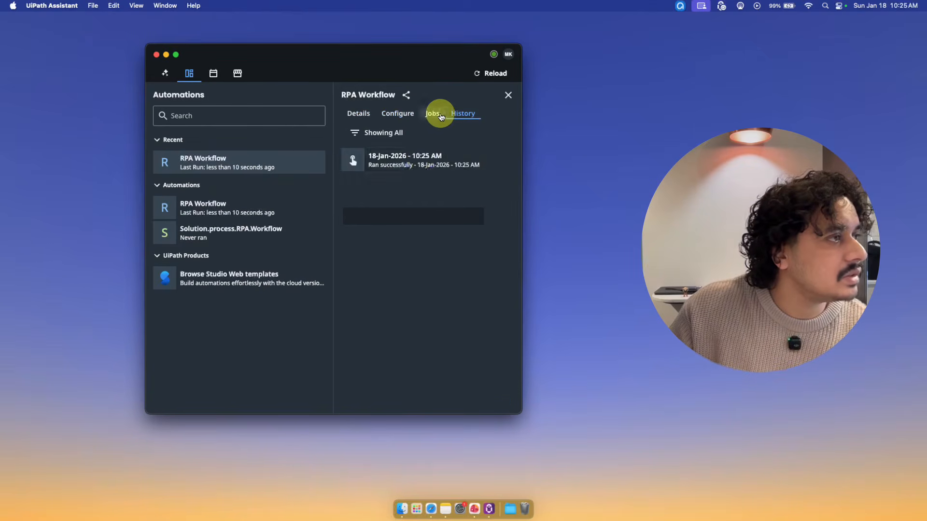
Inspect the job details of the RPA Workflow run in its history, and recheck the automation's details and configuration
click(420, 158)
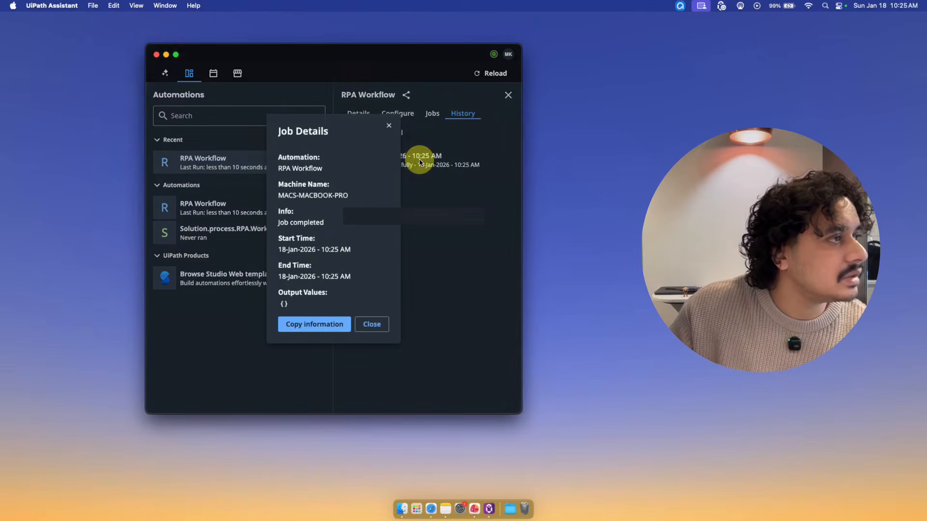
click(373, 325)
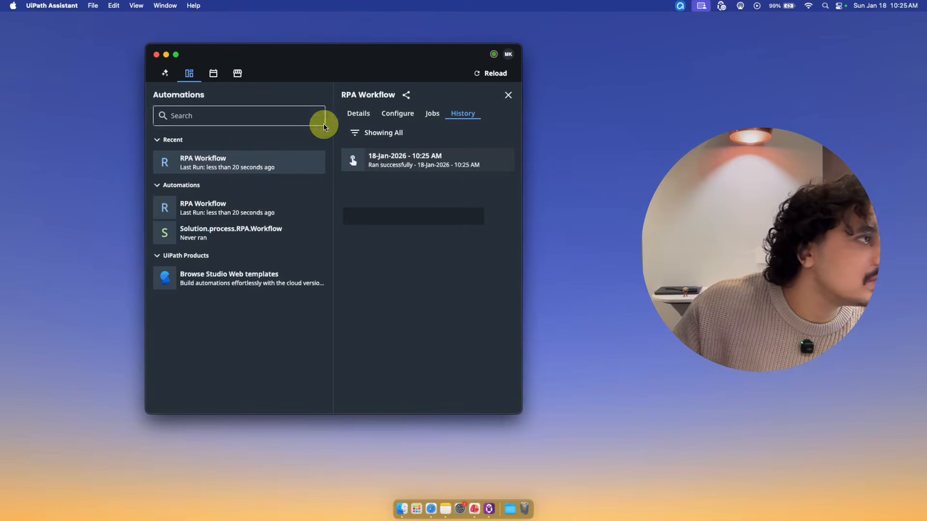
click(353, 118)
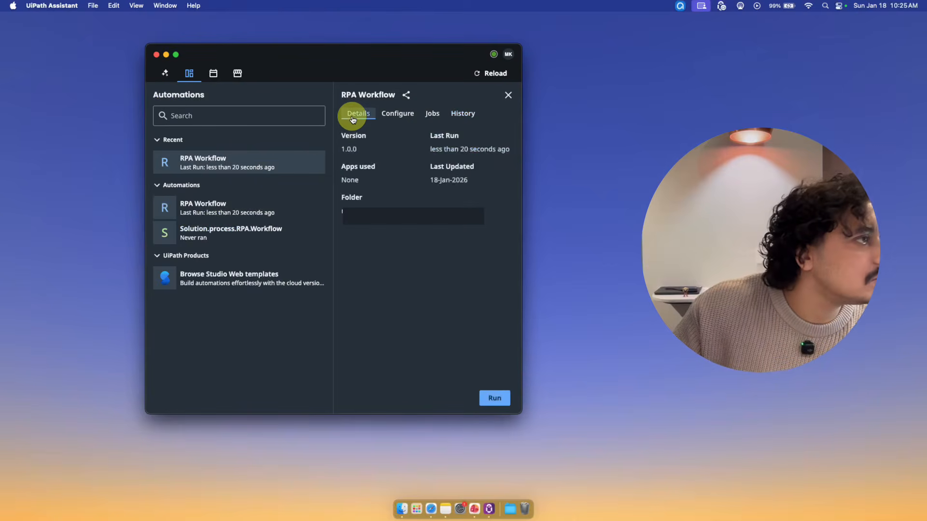
click(393, 115)
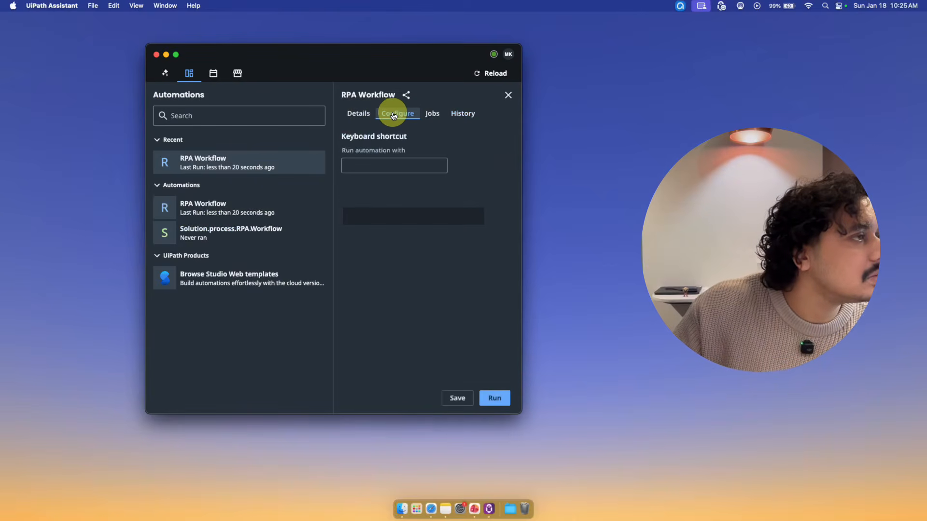
Show the robot logs for today's RPA Workflow job and highlight the logged message in a widened Assistant window
click(432, 114)
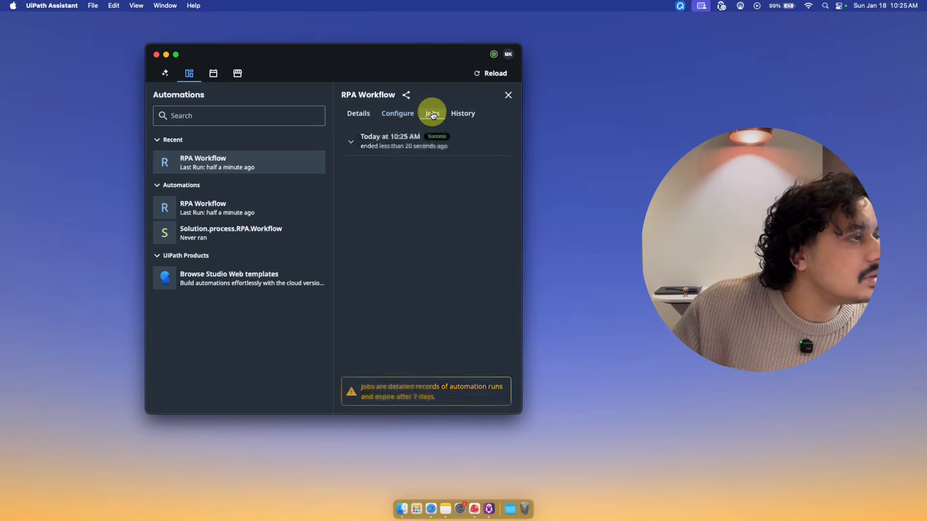
click(355, 144)
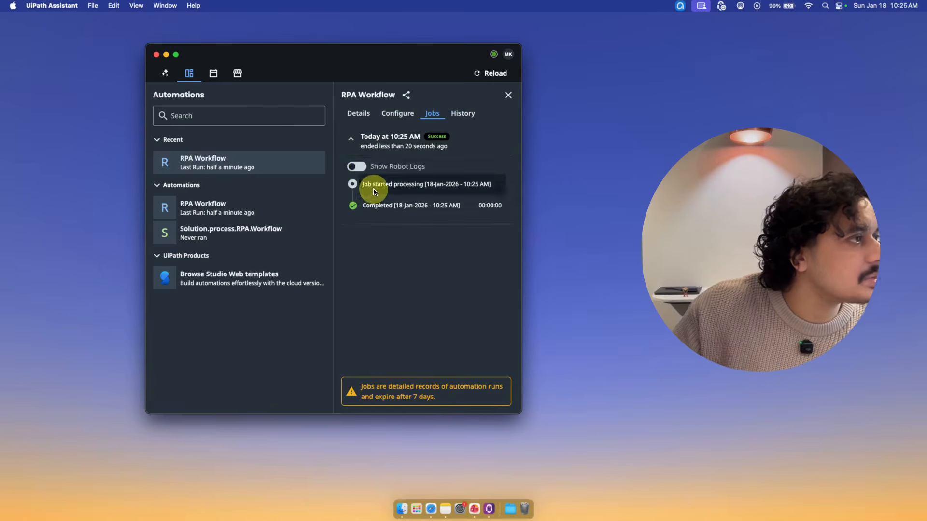
click(363, 168)
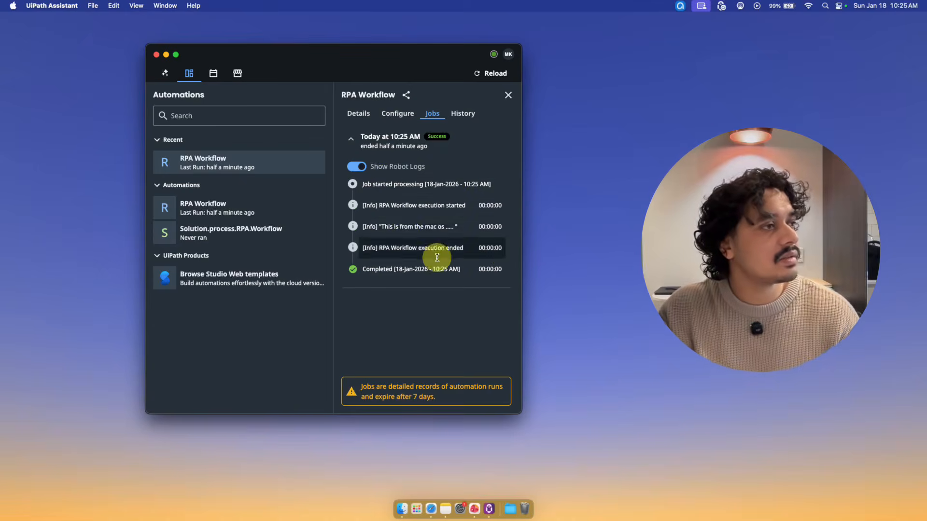
drag(522, 233, 658, 227)
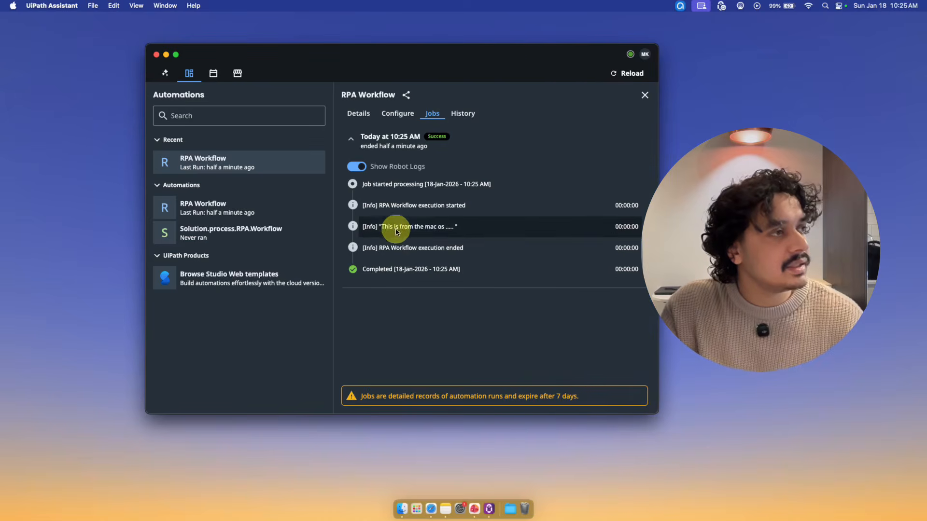
drag(387, 226, 457, 228)
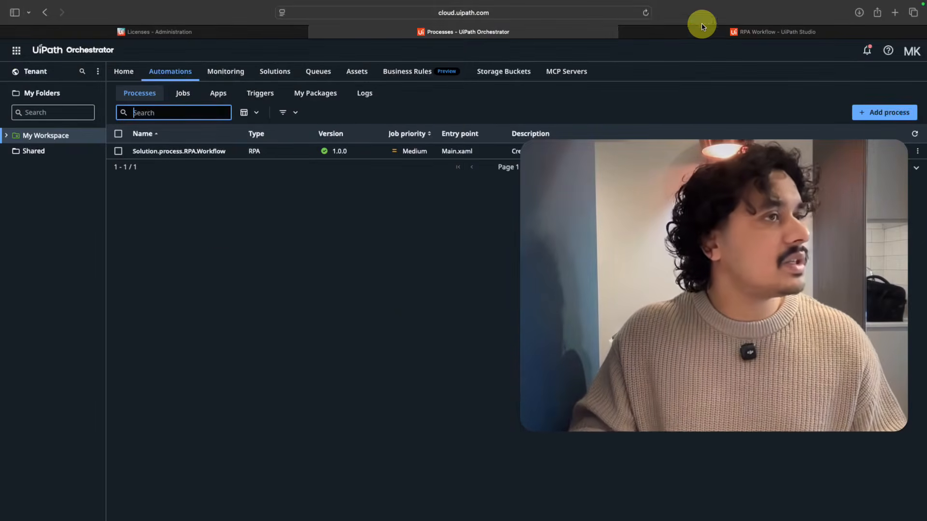
Switch to the RPA Workflow in UiPath Studio Web, dismiss the deployment notification and snapshot tip, and return to UiPath Assistant
click(739, 30)
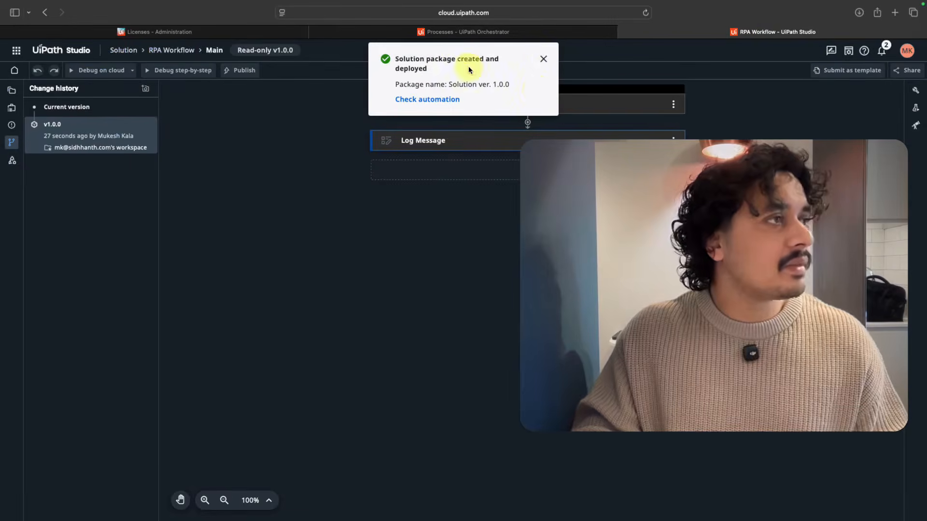
click(544, 60)
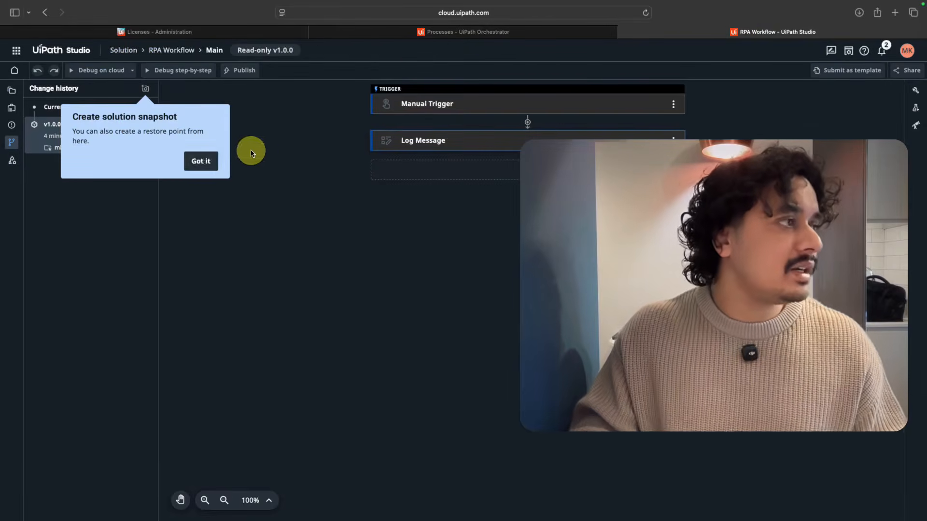
click(200, 160)
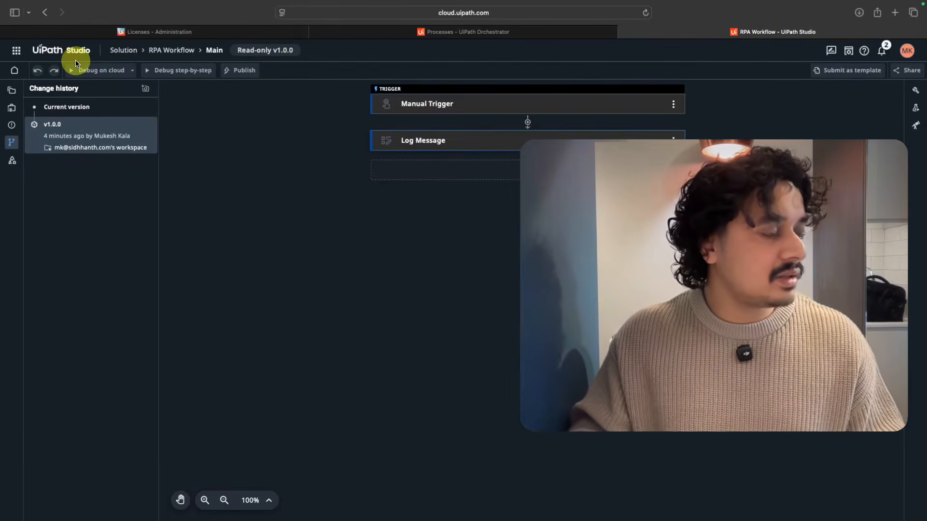
mouse_move(3, 516)
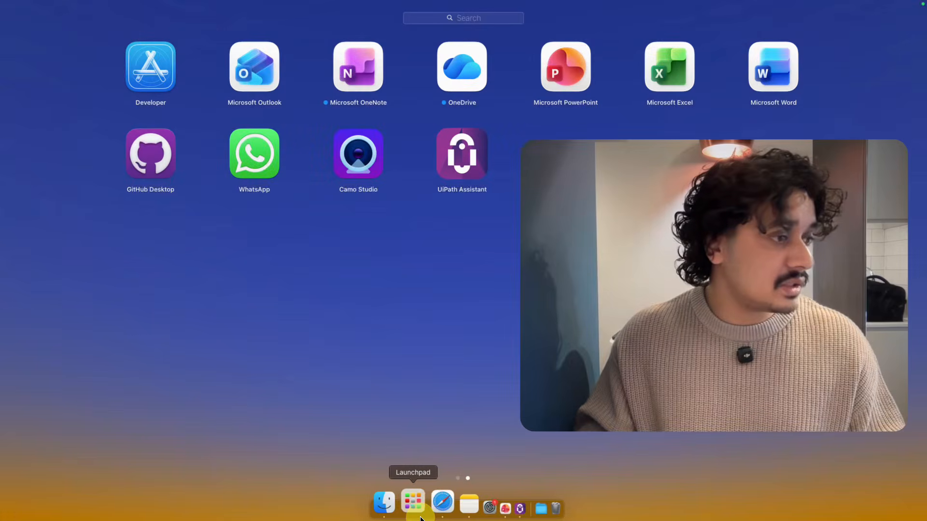
click(491, 504)
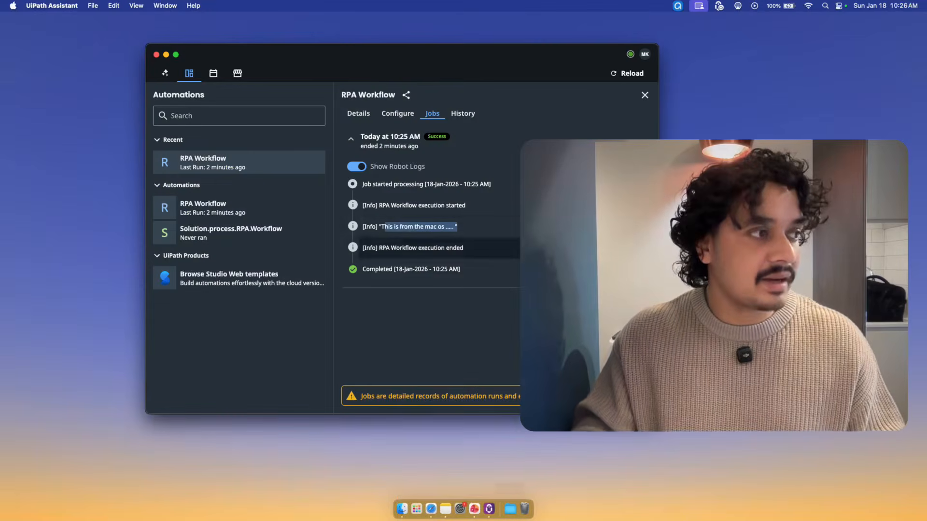